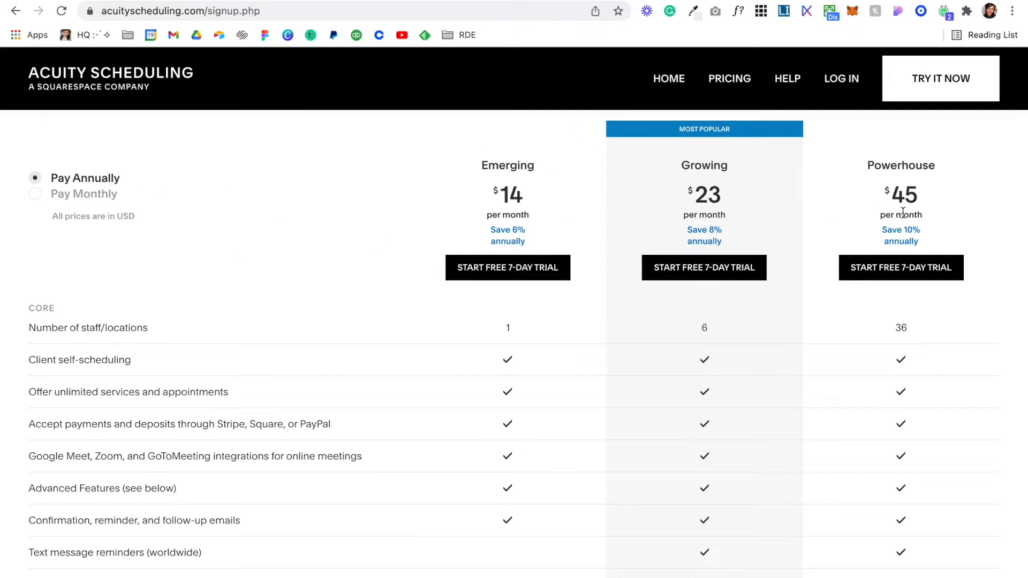
- Start the 14-day Squarespace Scheduling trial and set the business industry to Business Coaching
scroll(888, 293, "down", 5)
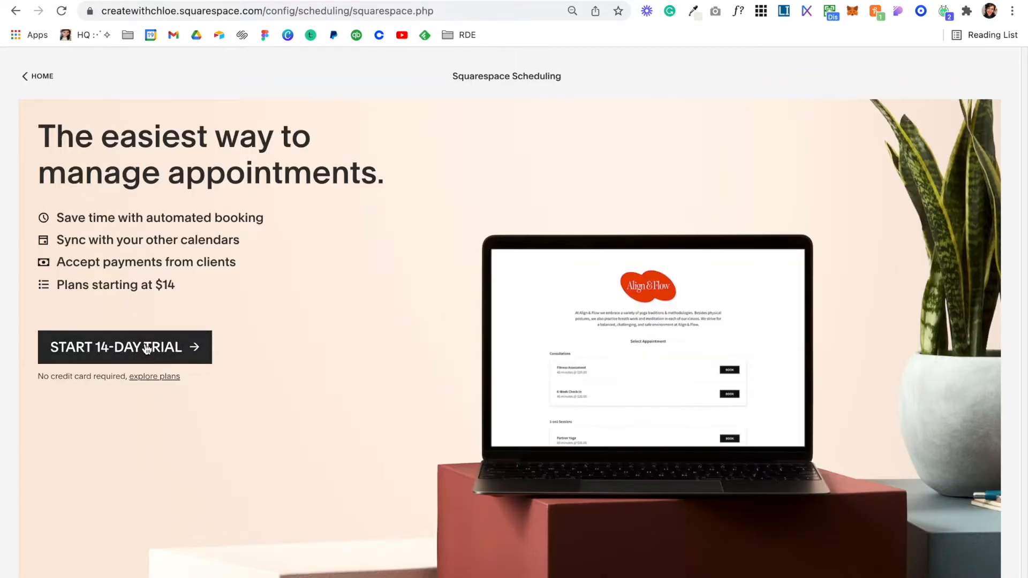
left_click(198, 348)
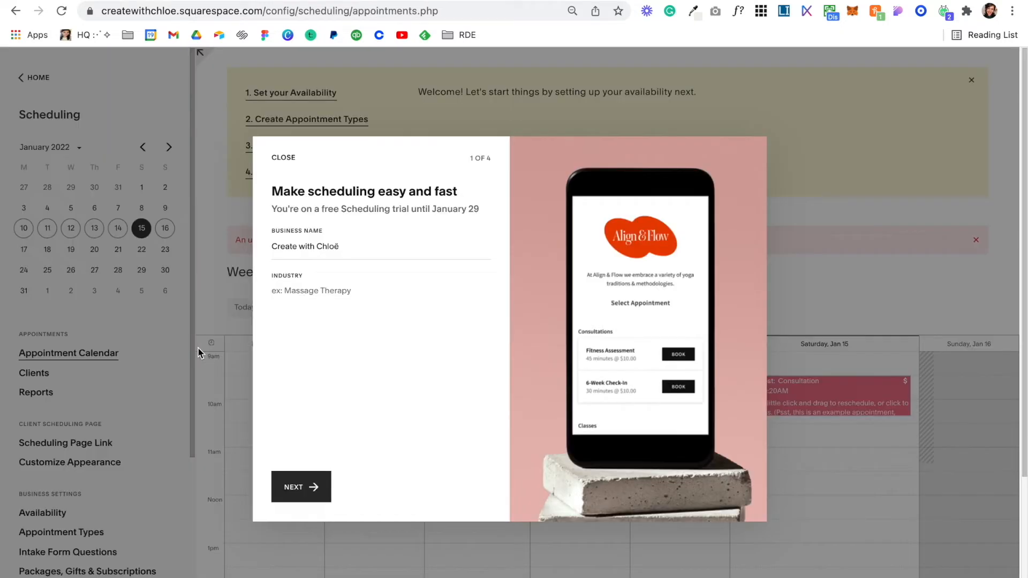
left_click(312, 493)
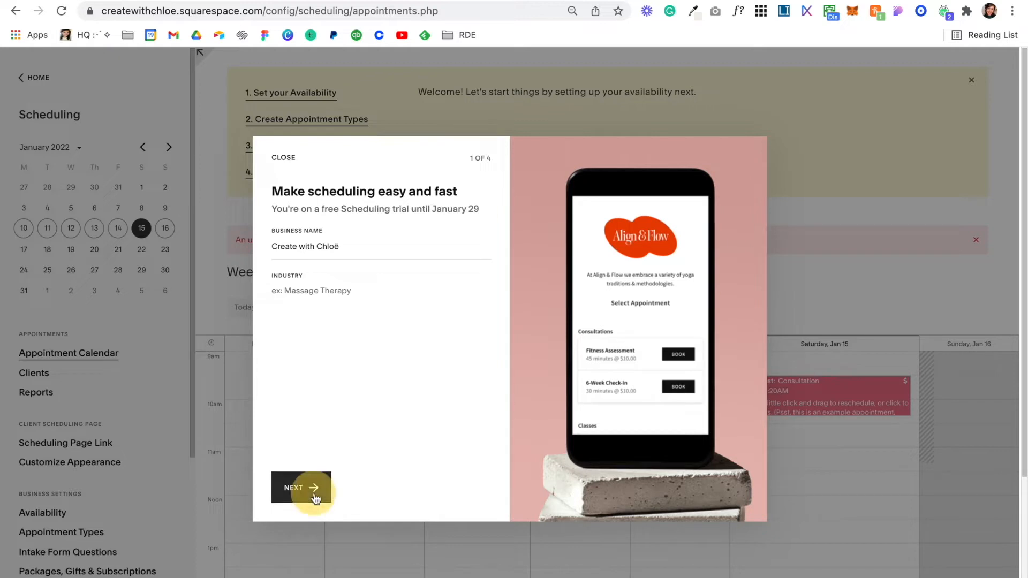
left_click(337, 292)
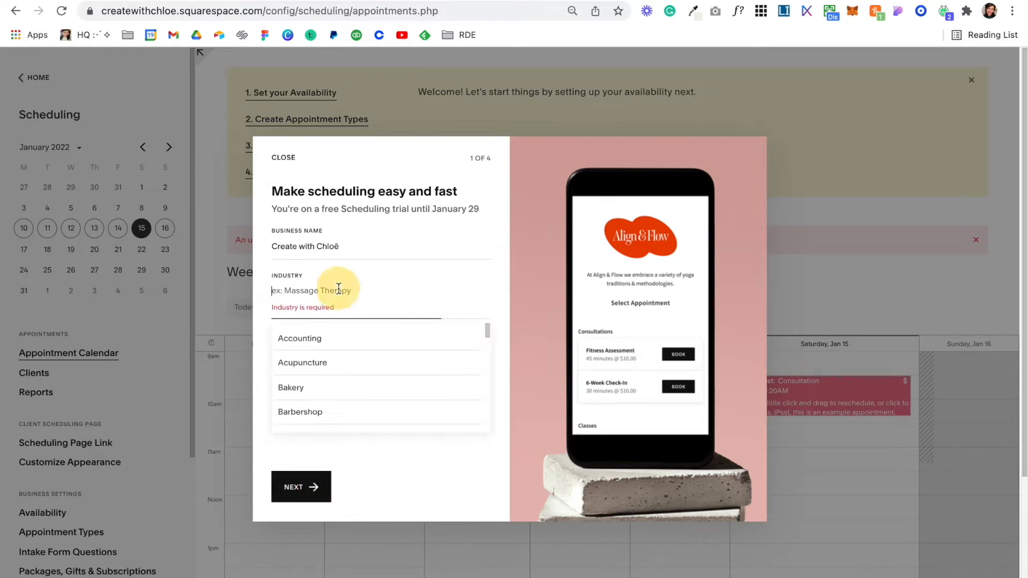
scroll(362, 391, "down", 2)
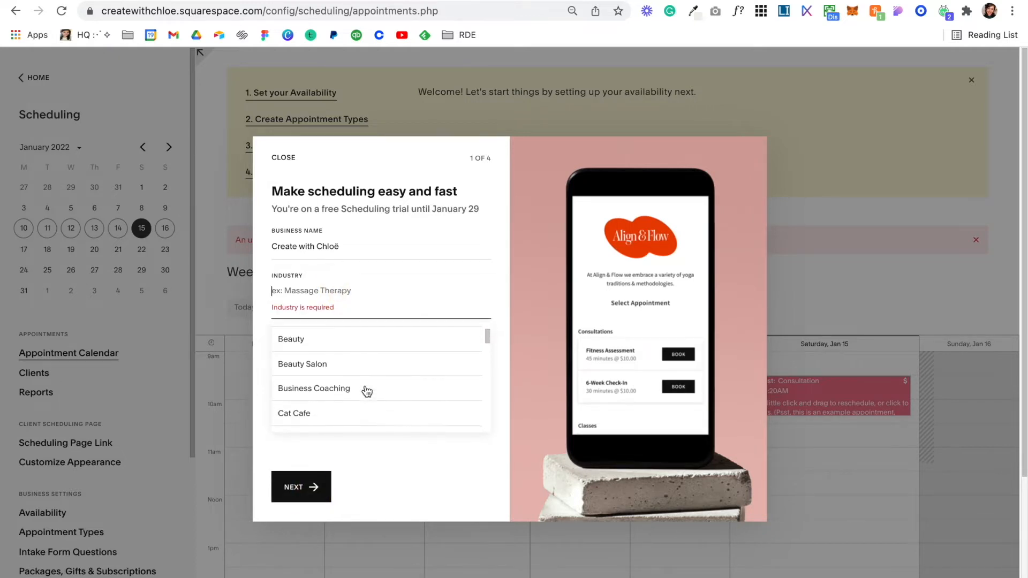
left_click(360, 383)
left_click(302, 487)
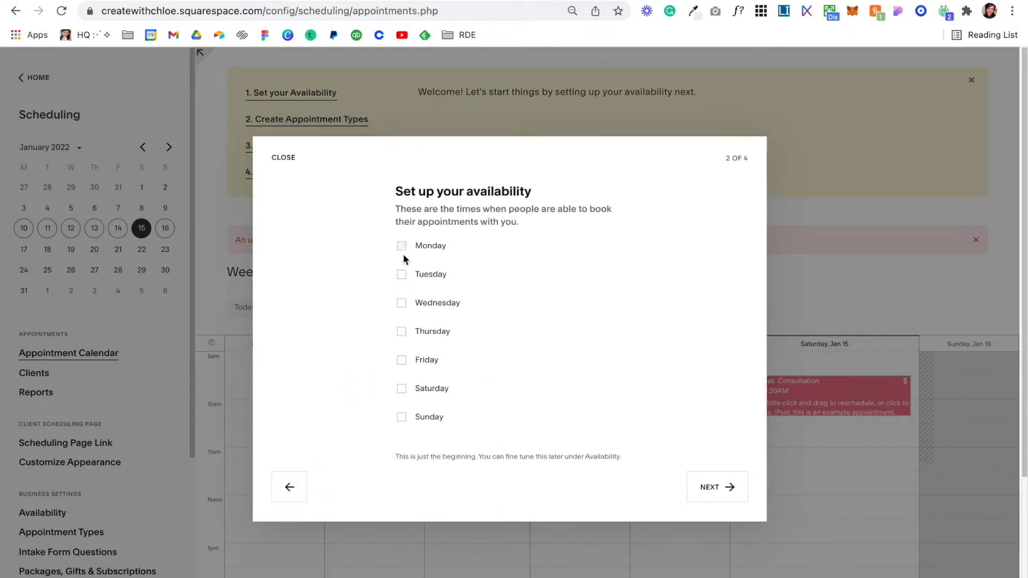
- Set the booking availability to 1pm-3pm on Monday and 9am-12pm on Tuesday
left_click(402, 247)
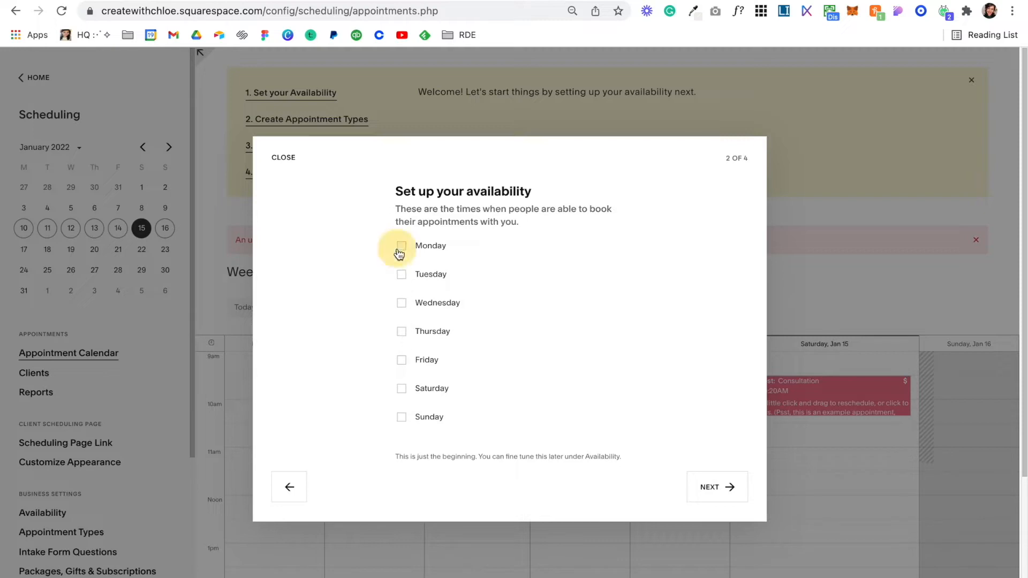
left_click(401, 286)
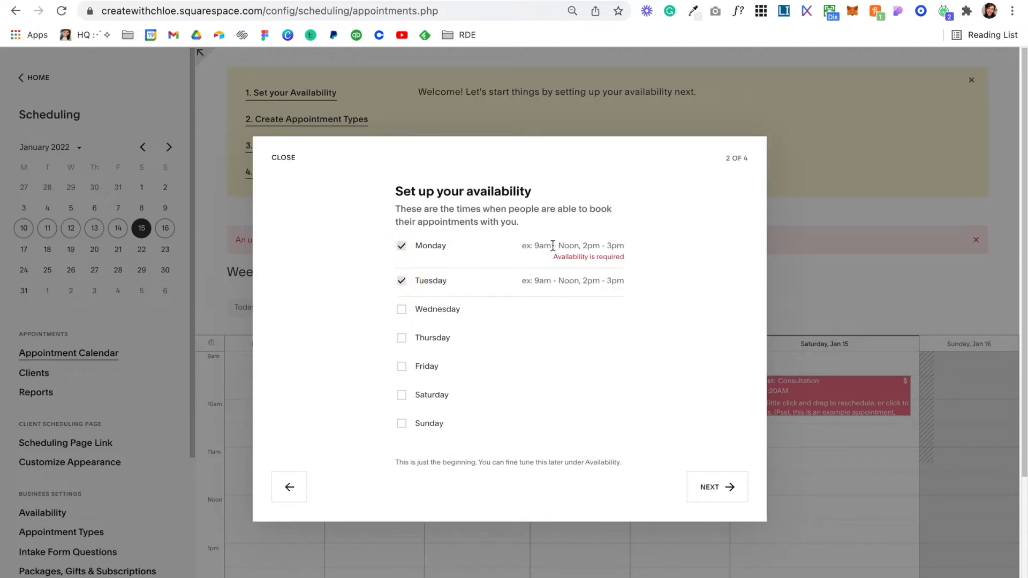
left_click(571, 245)
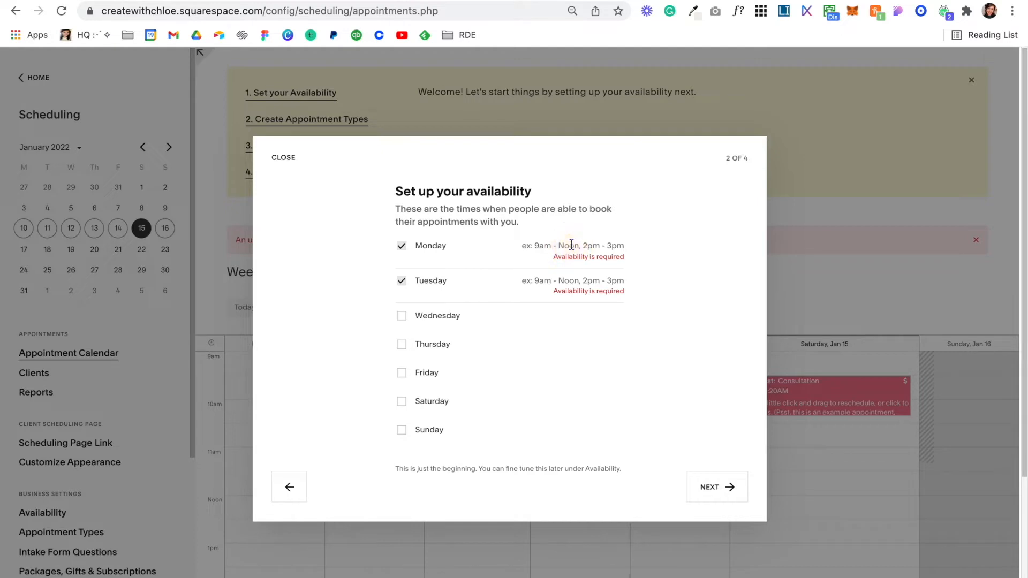
type("1pm-3pm")
left_click(545, 283)
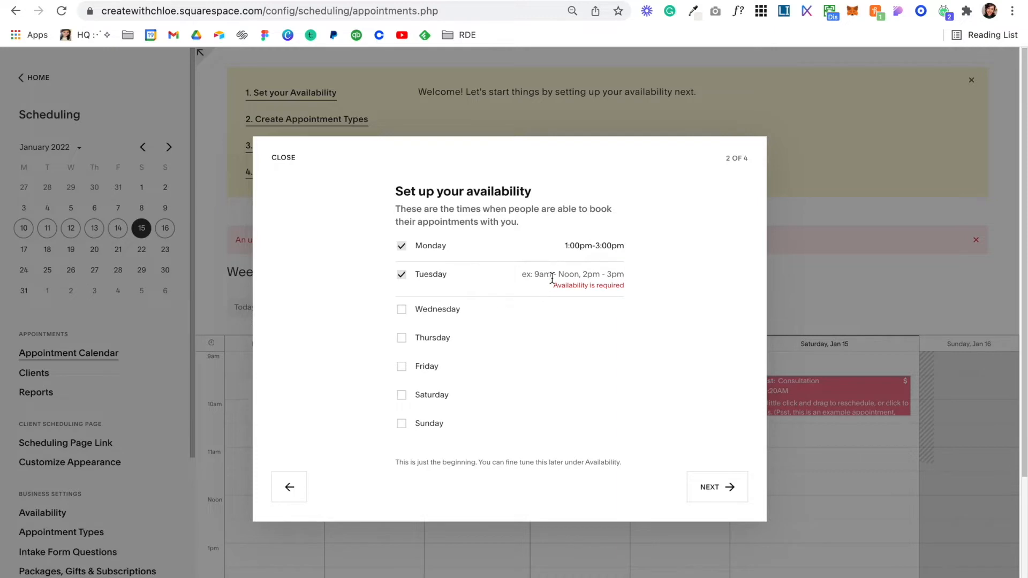
type("9am-")
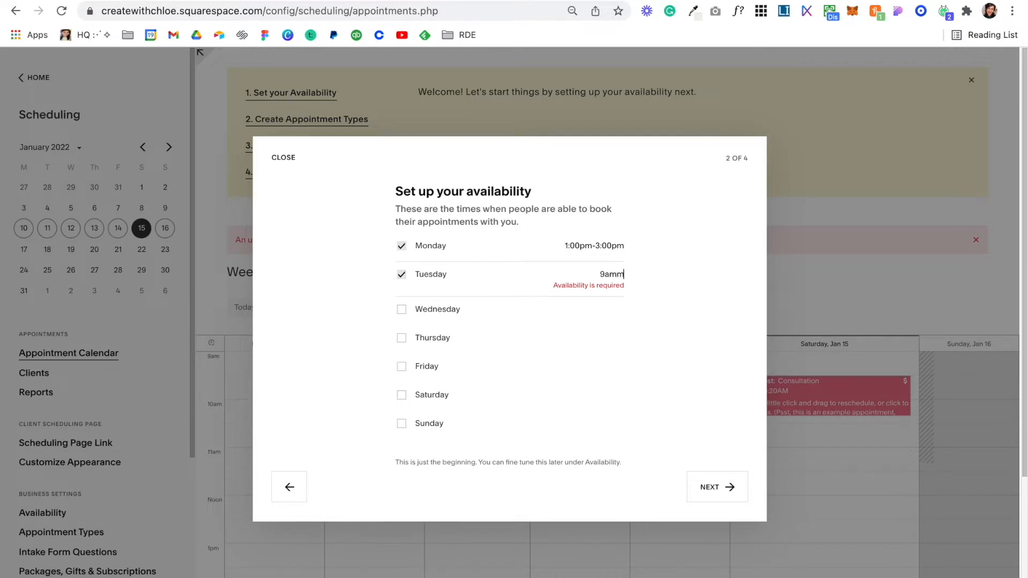
type("12pm")
key("Return")
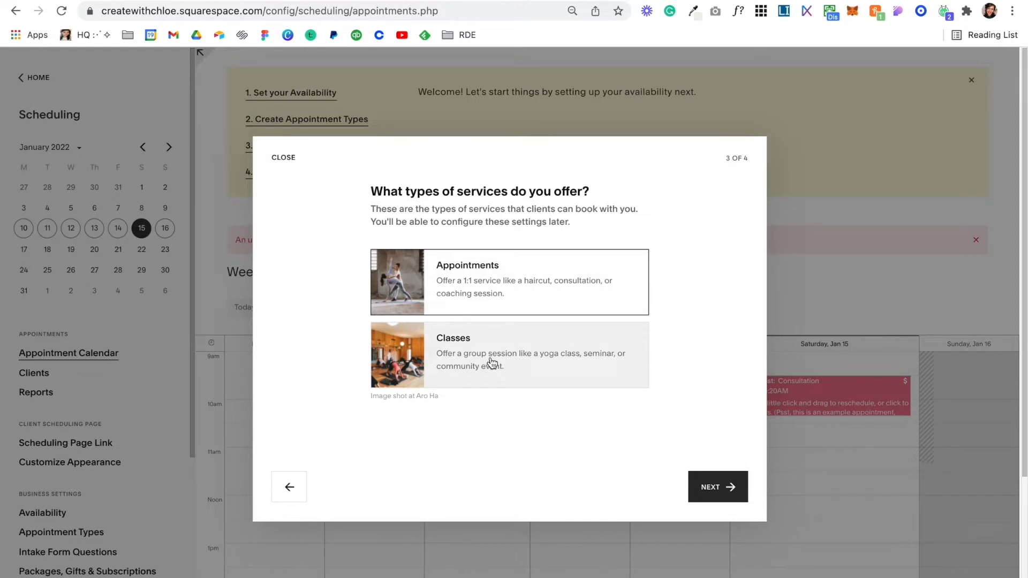
- Offer 1:1 appointments and create a first appointment type named Coaching Call, priced at $200 and lasting 45 minutes, finishing the setup
left_click(529, 289)
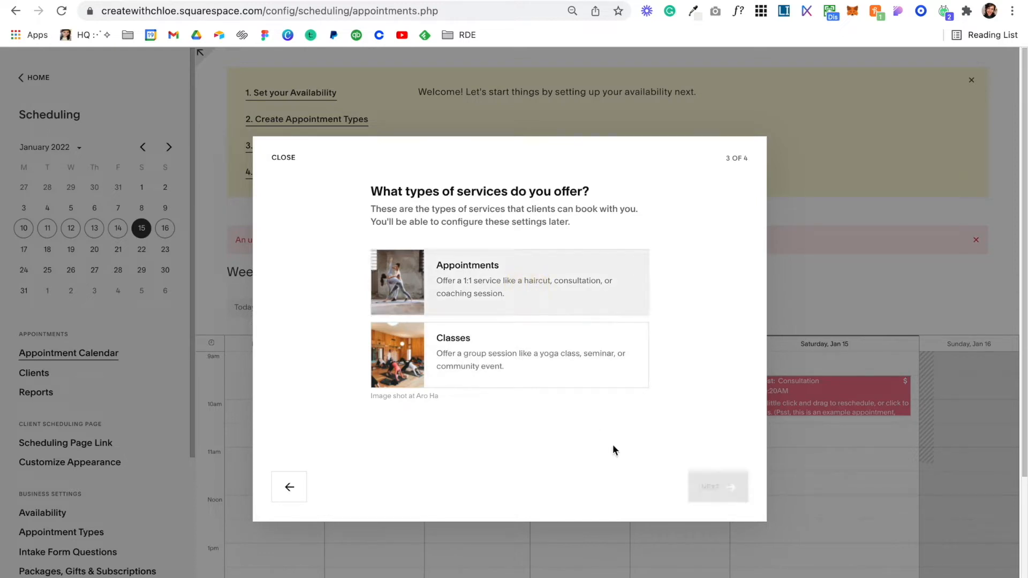
left_click(727, 496)
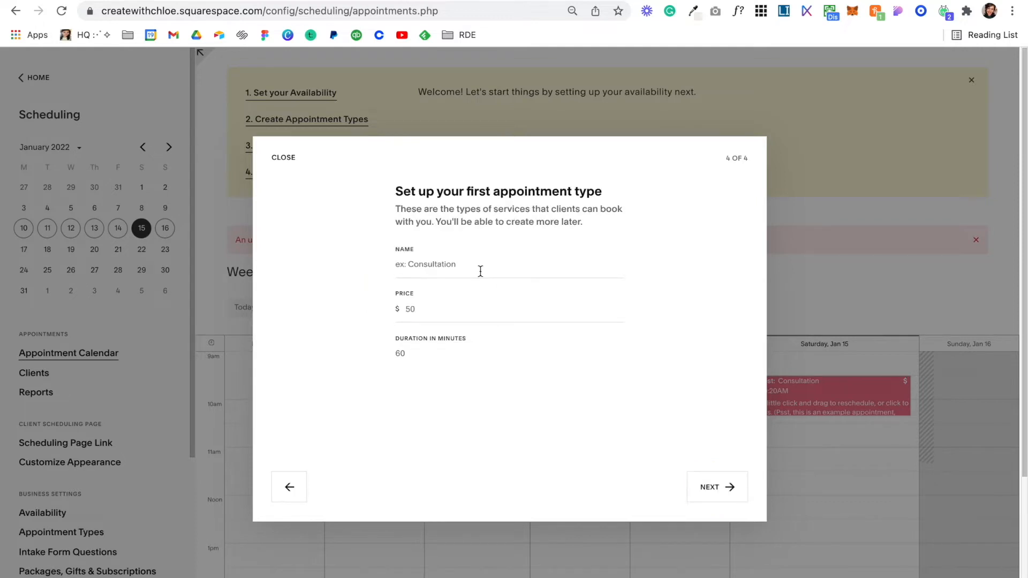
left_click(471, 264)
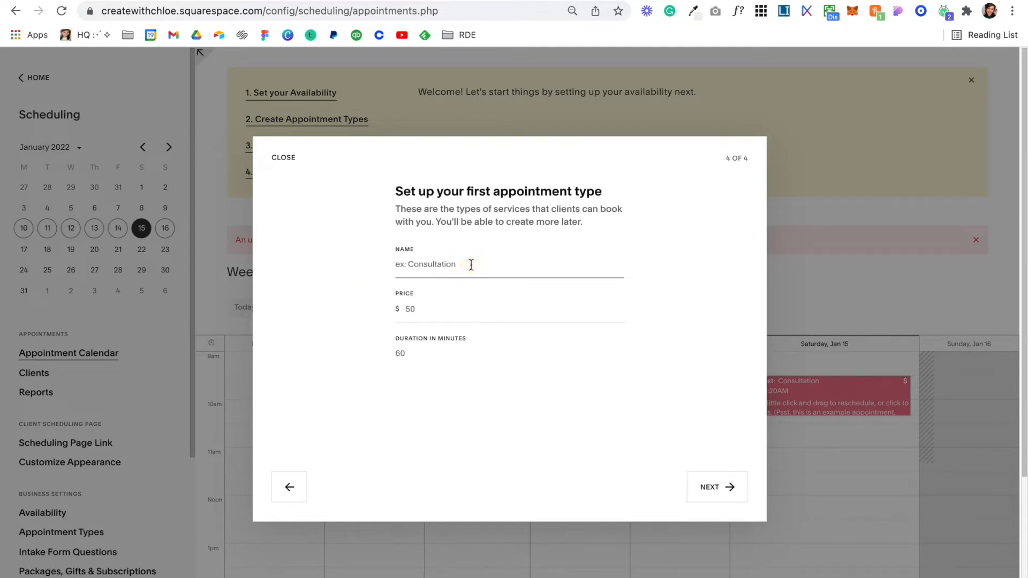
type("Coaching Call")
left_click(459, 309)
type("200")
left_click(425, 355)
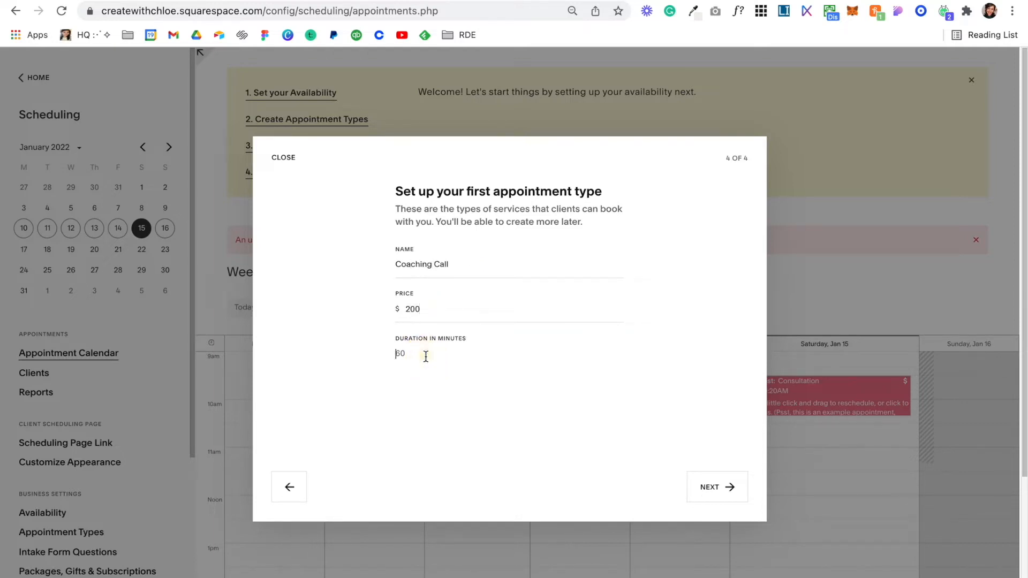
type("45")
left_click(728, 485)
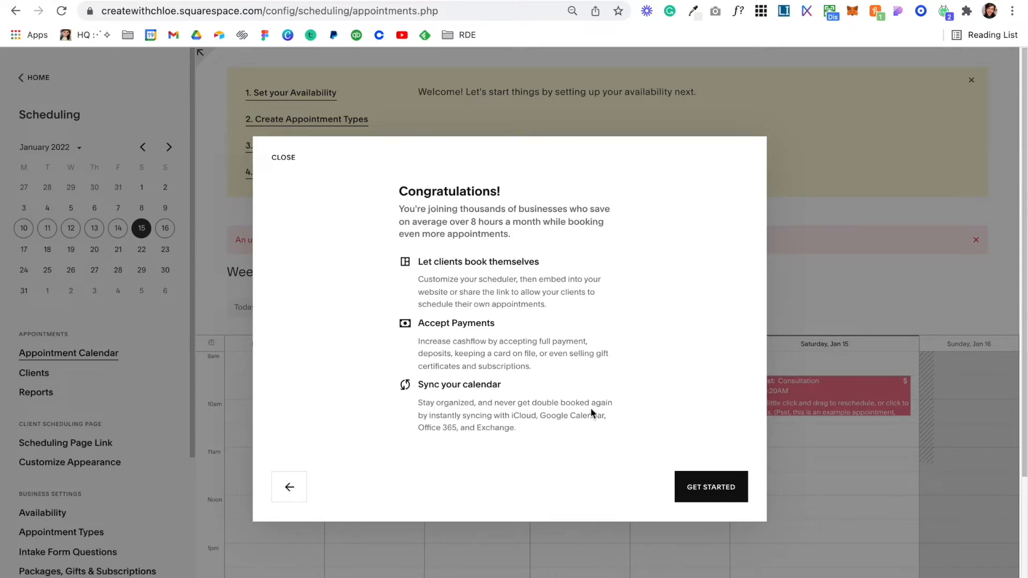
left_click(705, 488)
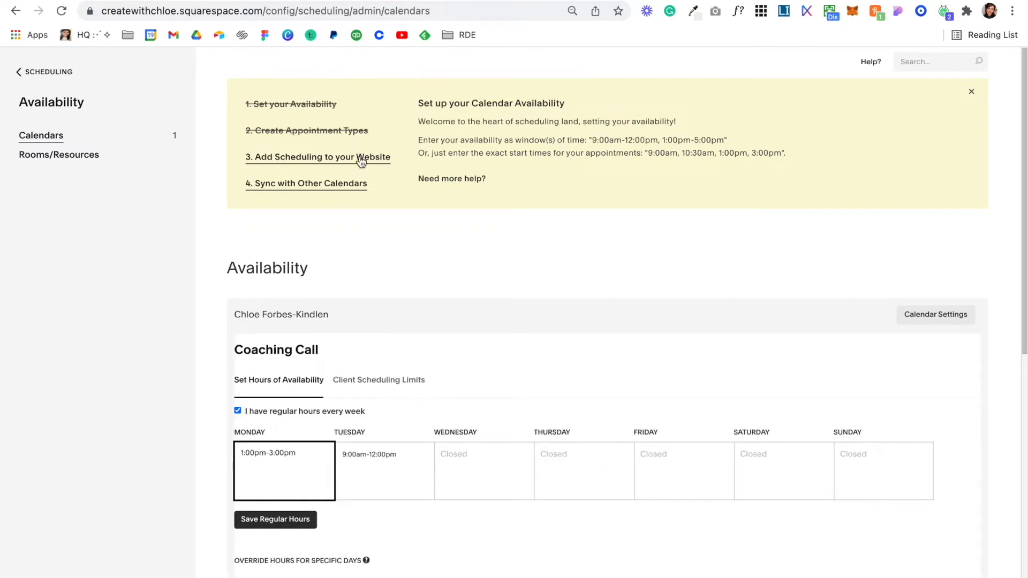
- Review the regular weekly hours, specific-day overrides and default scheduling limits in the availability settings
left_click(21, 74)
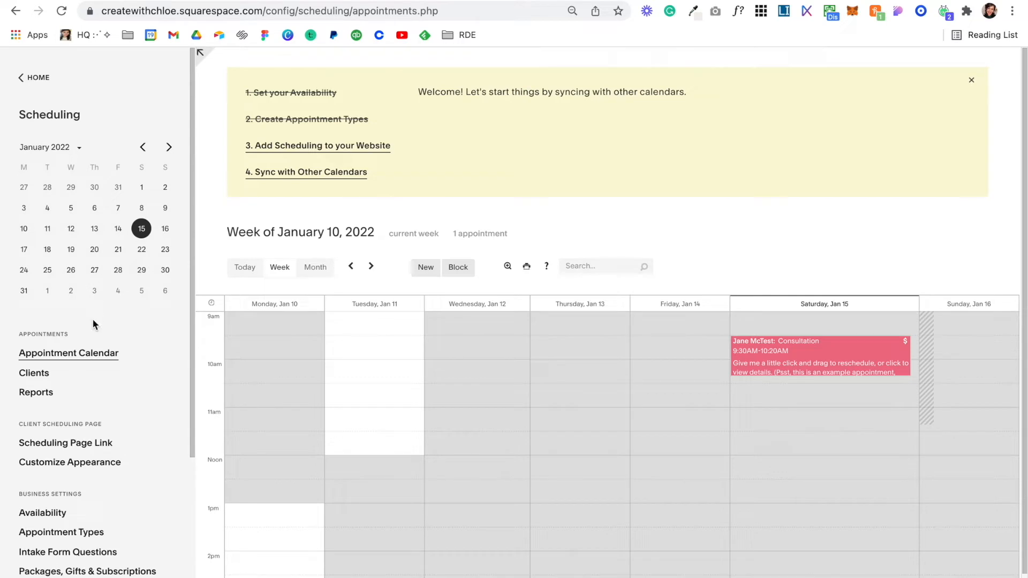
scroll(95, 325, "down", 3)
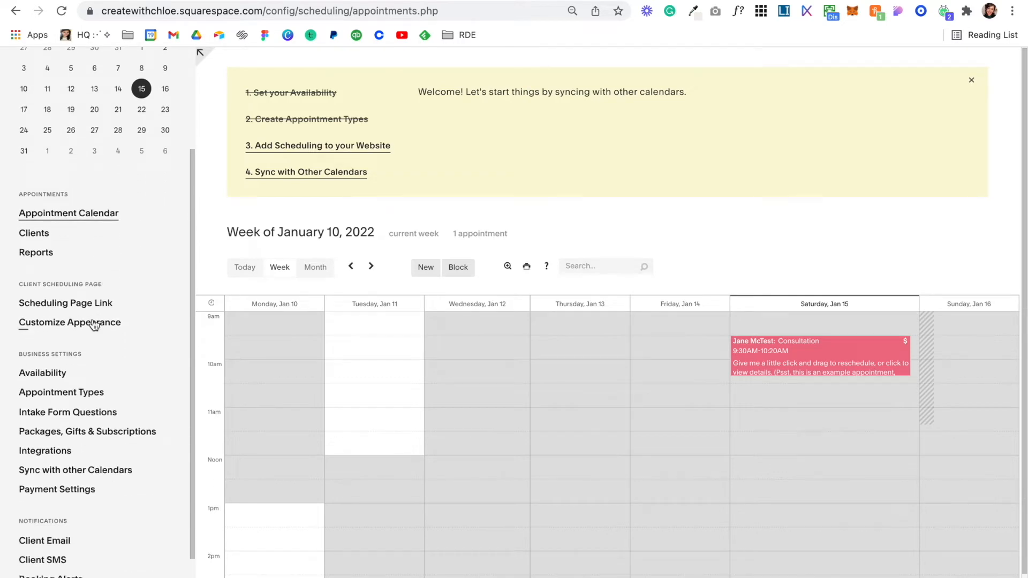
left_click(60, 375)
scroll(343, 327, "down", 4)
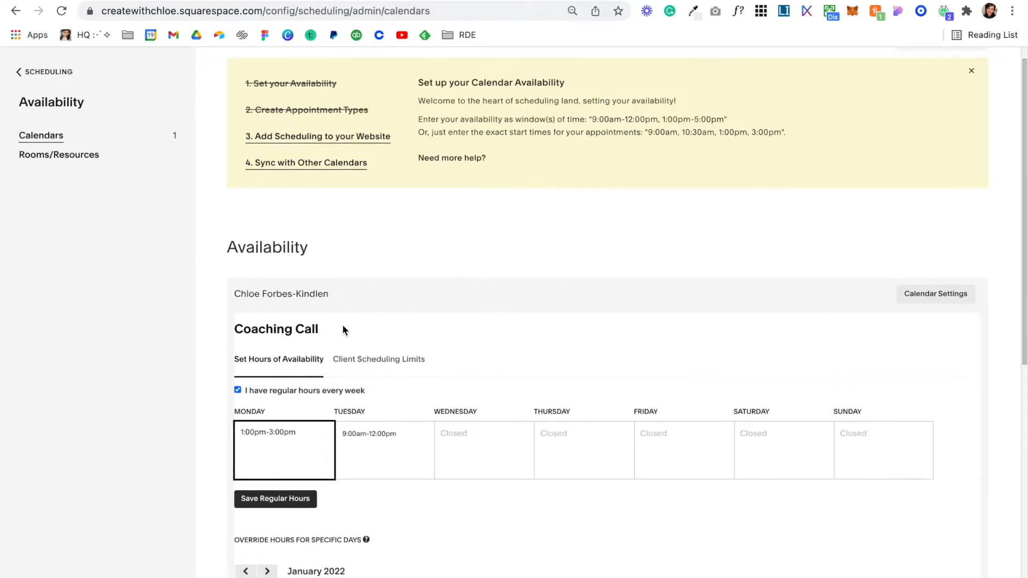
scroll(491, 416, "down", 5)
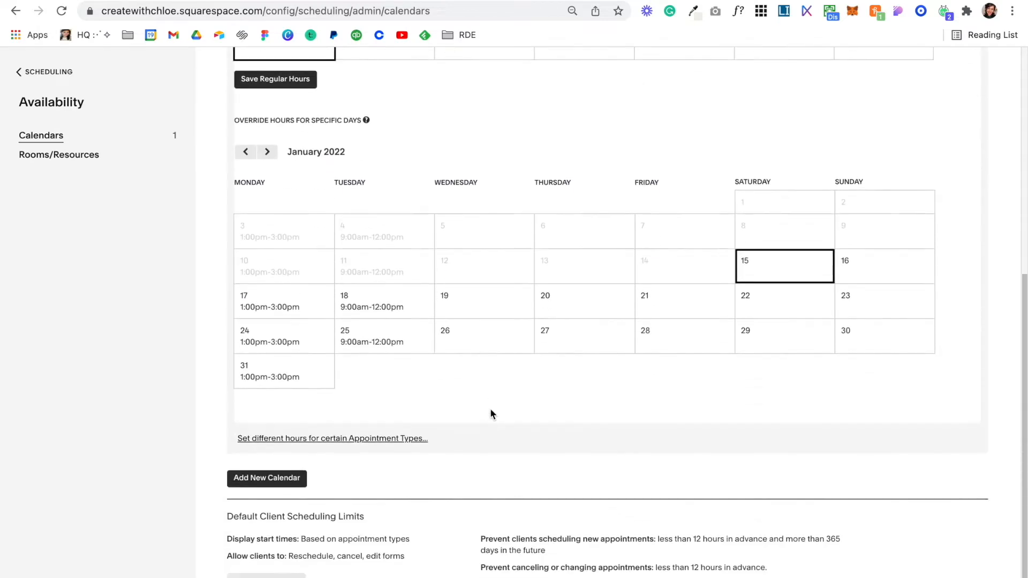
scroll(491, 416, "up", 10)
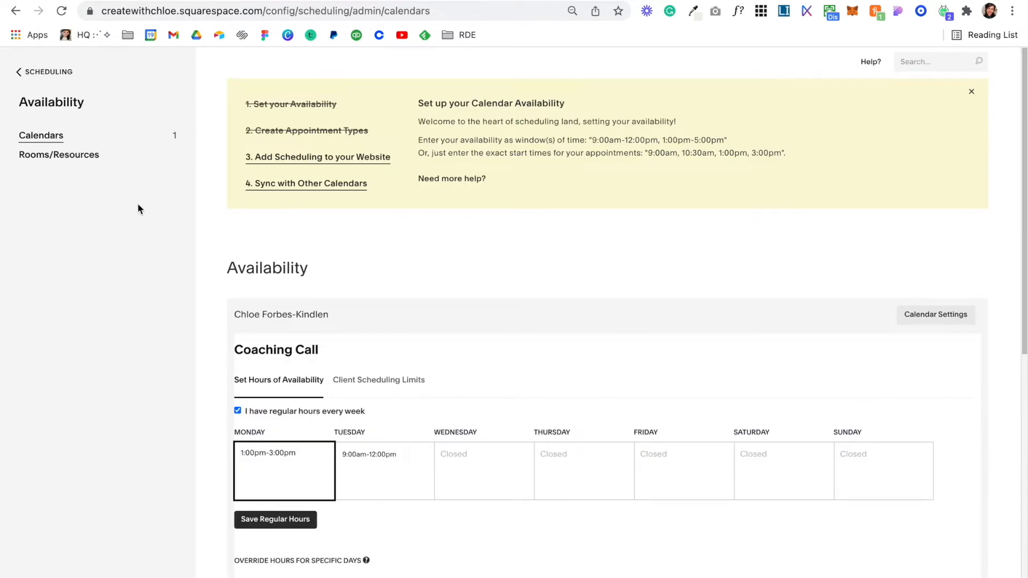
- Review the currency, payment terms and available payment processors in the scheduling payment settings
left_click(35, 75)
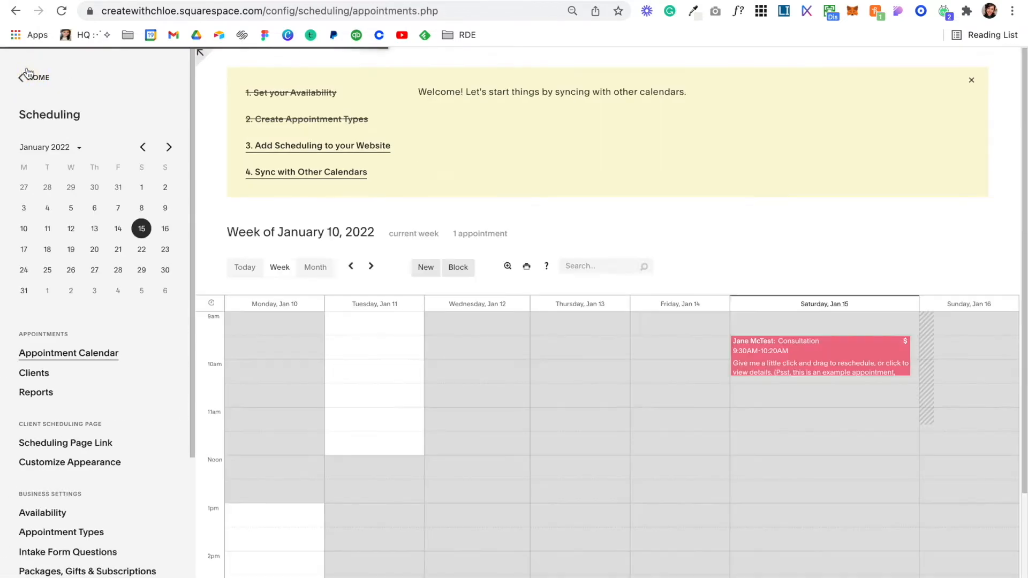
scroll(64, 390, "down", 1)
scroll(64, 390, "down", 5)
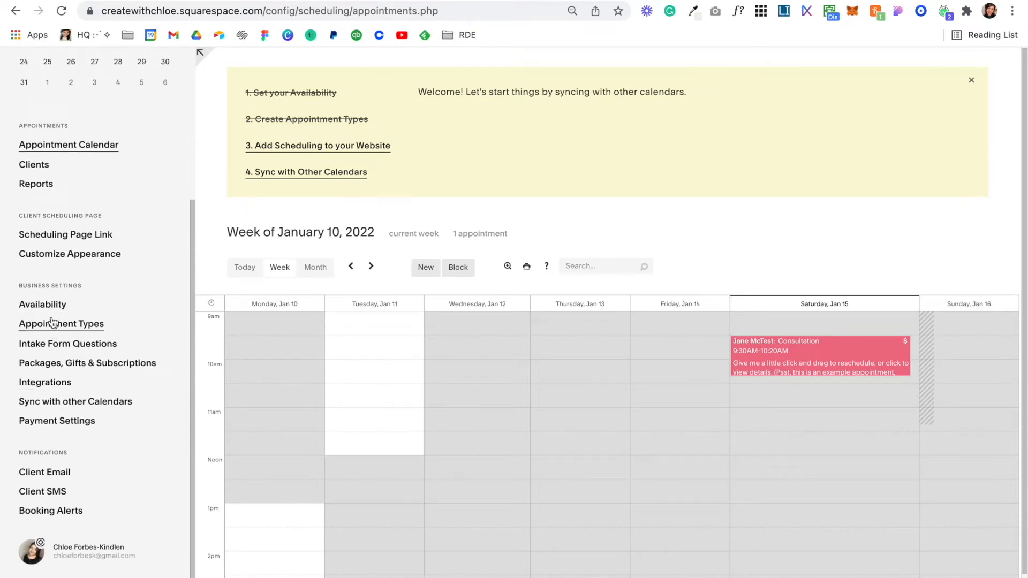
left_click(53, 421)
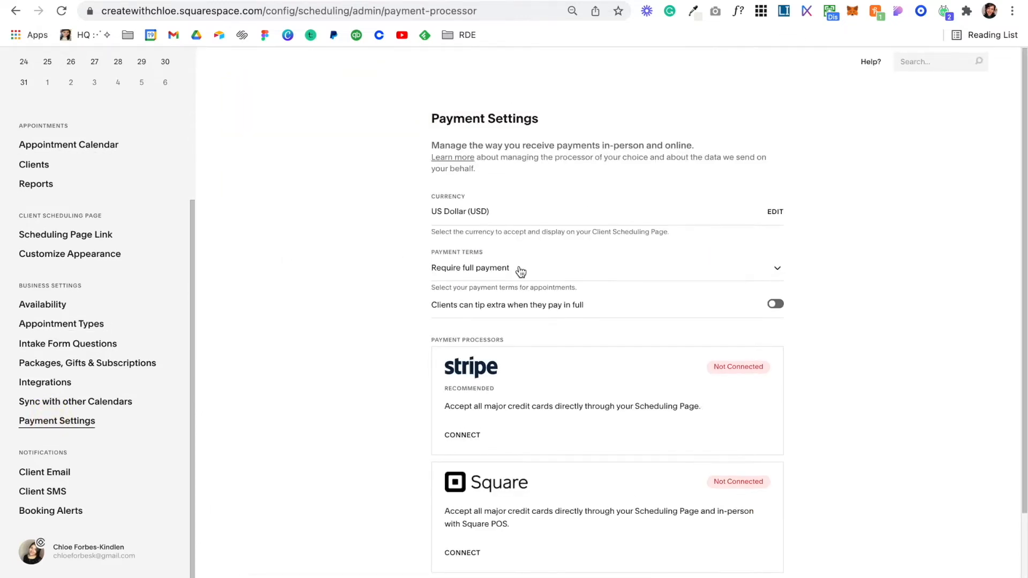
scroll(522, 271, "down", 3)
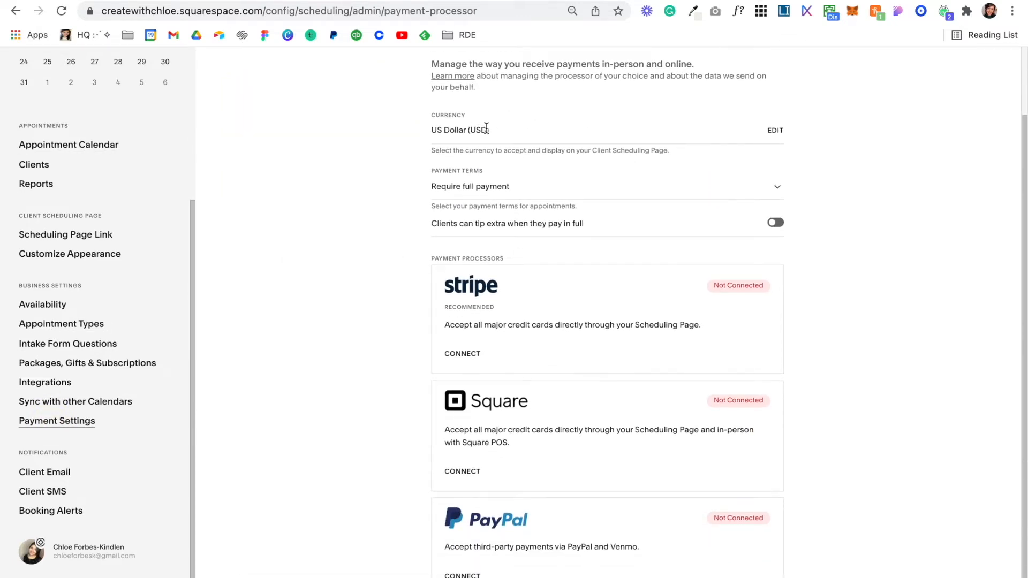
scroll(658, 355, "down", 1)
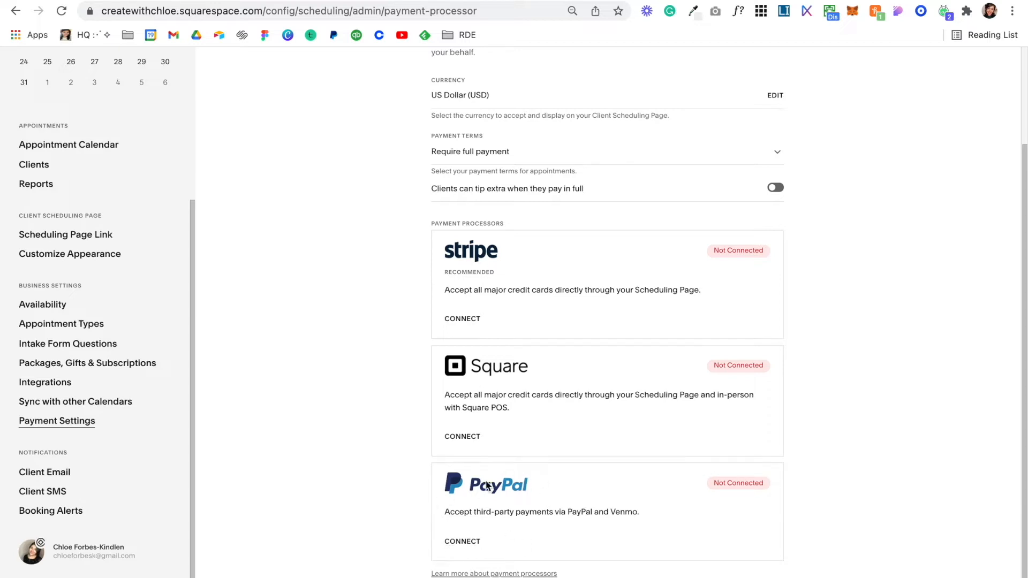
- Create a new custom intake form and name it Coaching
left_click(63, 351)
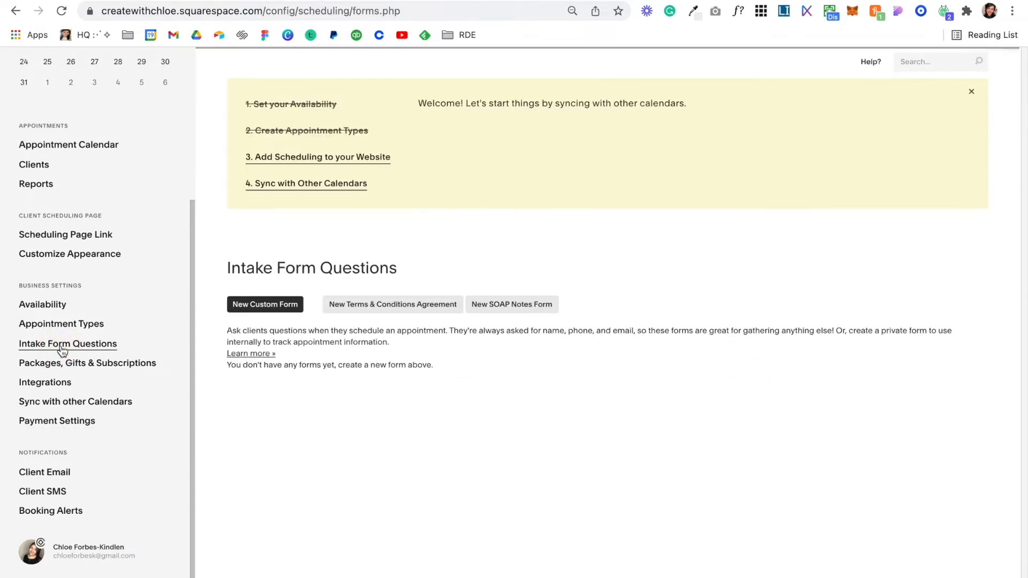
left_click(261, 310)
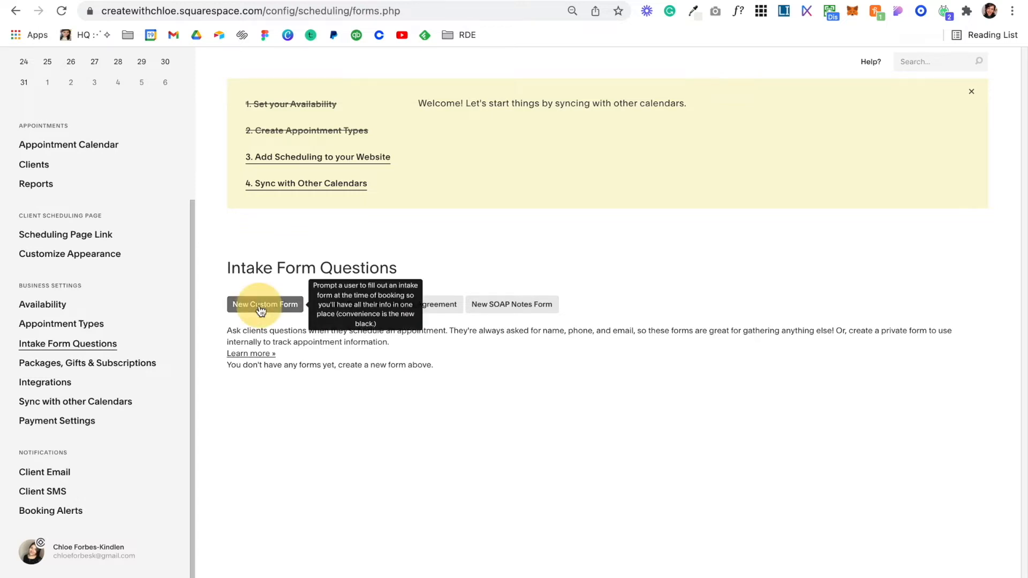
scroll(351, 471, "down", 2)
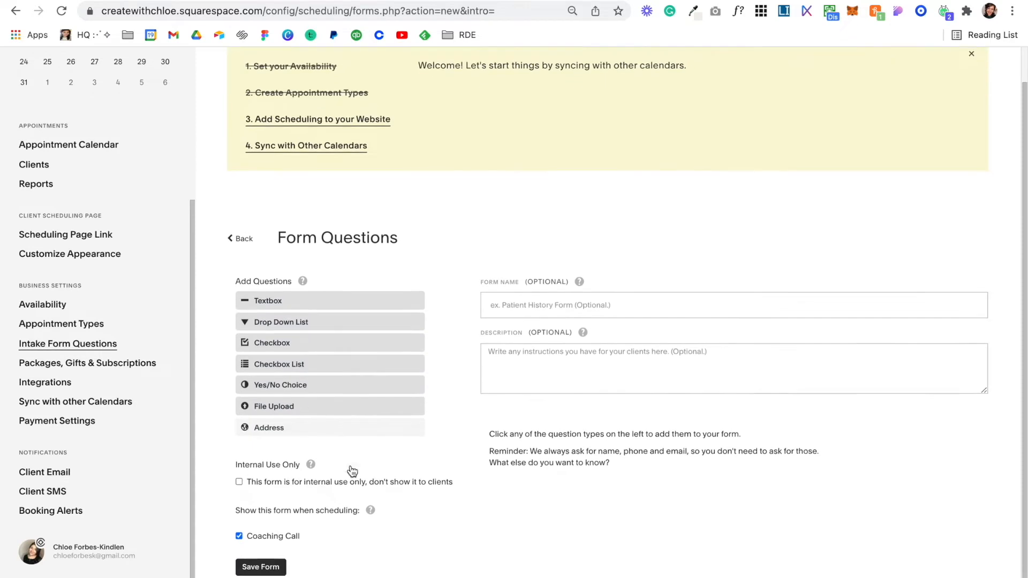
left_click(570, 284)
type("Coaching")
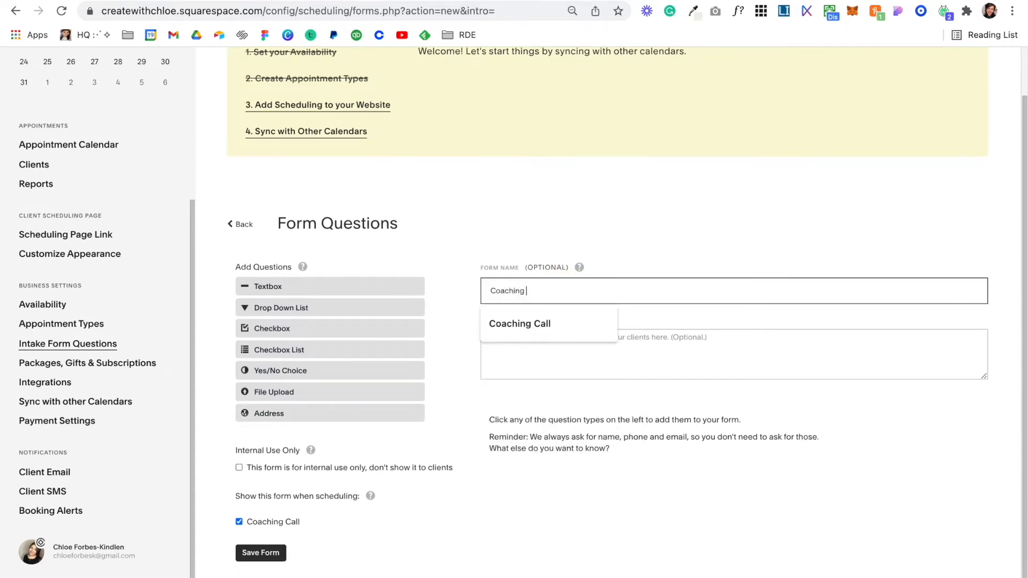
left_click(468, 239)
- Add a textbox question, a checkbox question and a checkbox list question to the Coaching form
left_click(279, 289)
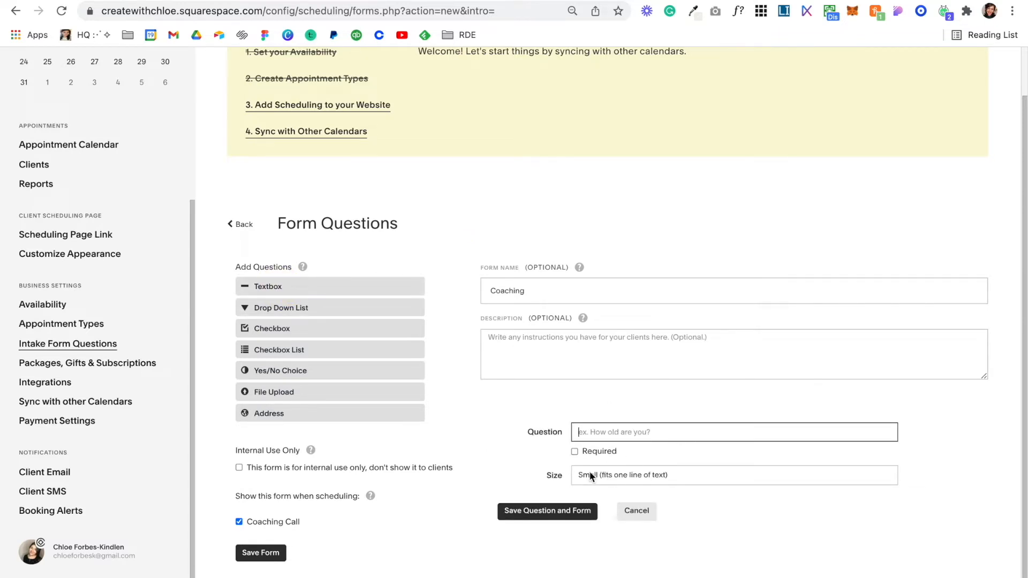
left_click(292, 325)
left_click(319, 266)
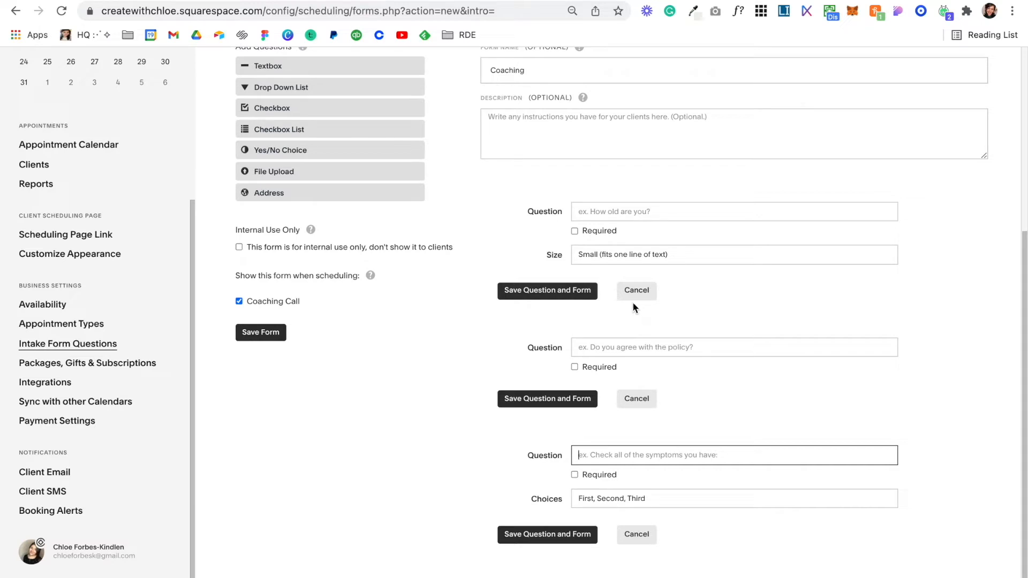
scroll(603, 216, "up", 1)
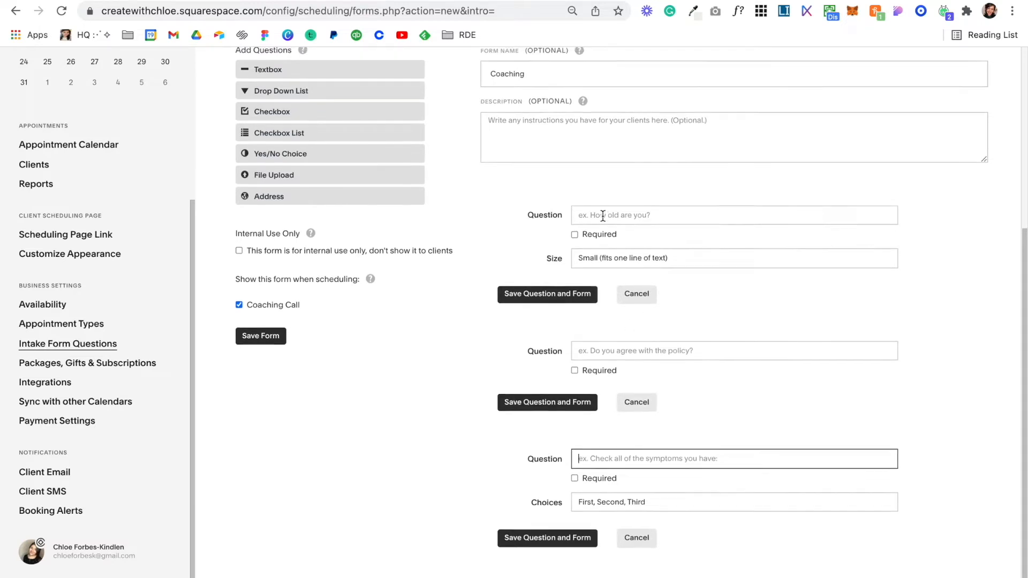
- Fill the textbox question with "What would you like to discuss?" and make it required
left_click(622, 214)
type("What would you like to discuss?")
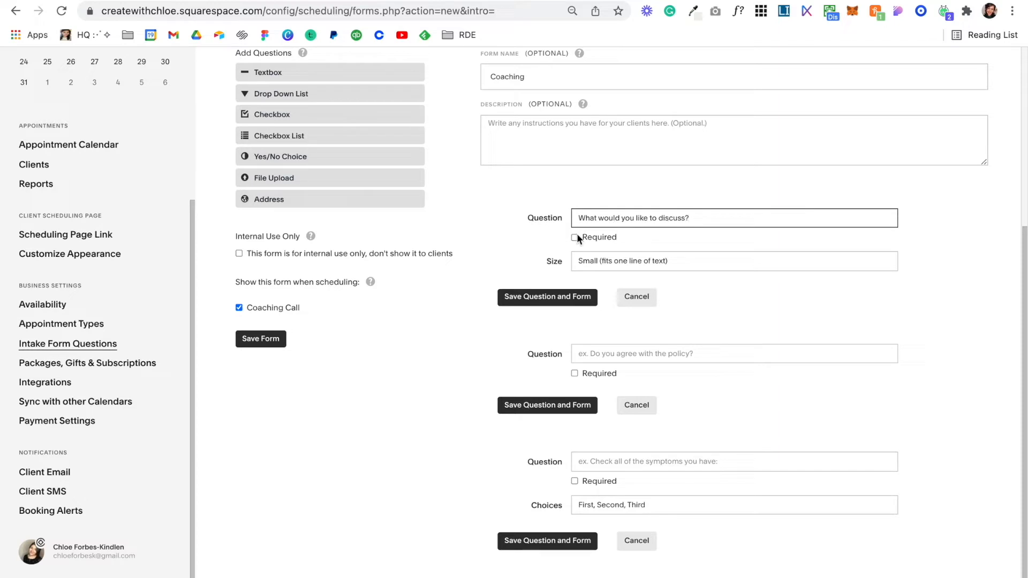
left_click(575, 237)
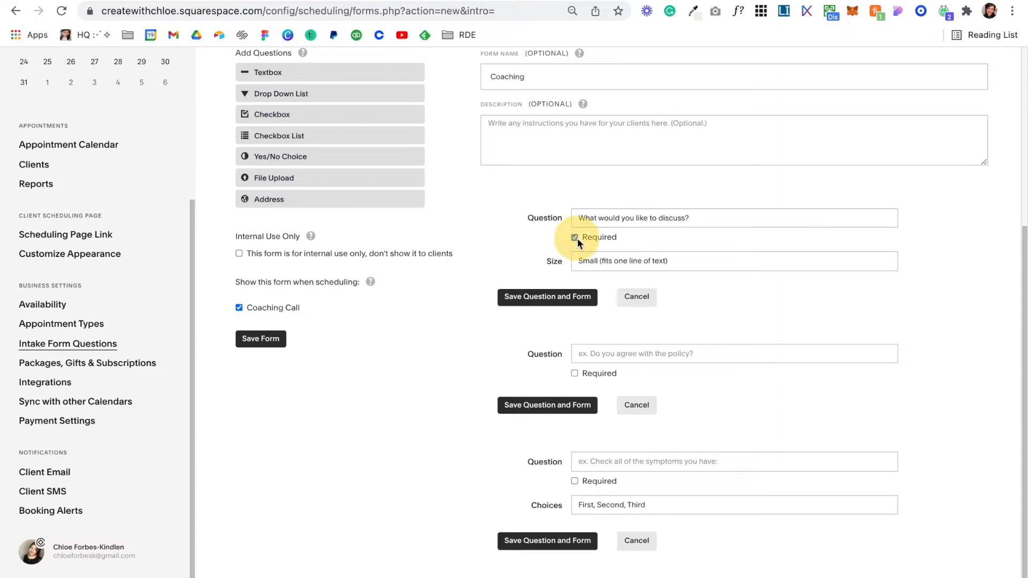
- Discard the empty checkbox and checkbox list questions, and save the remaining question with the Coaching form
left_click(557, 299)
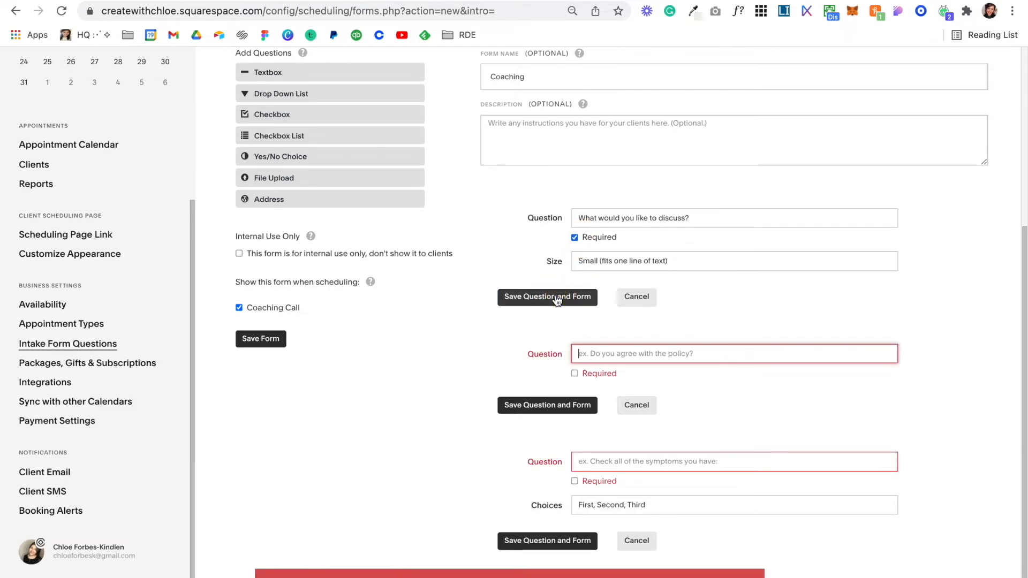
left_click(631, 408)
left_click(637, 534)
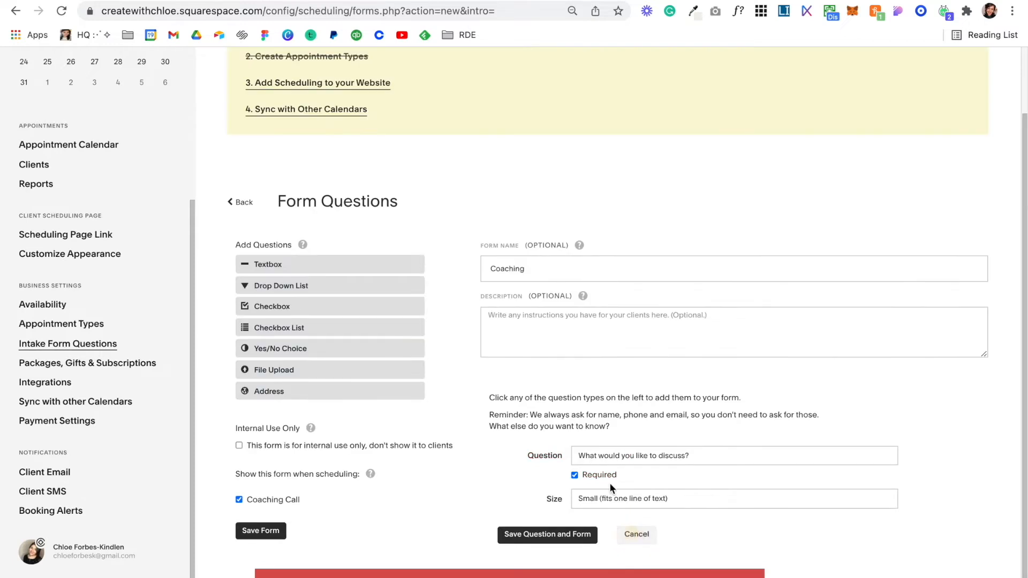
left_click(538, 536)
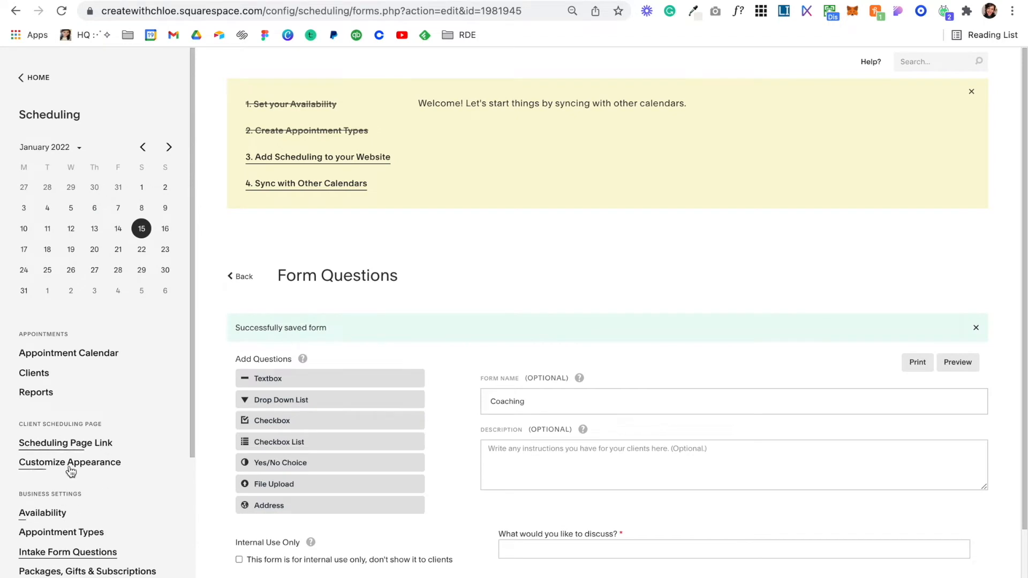
- Open the scheduling page link settings and copy the General Scheduling Page URL
scroll(69, 466, "down", 3)
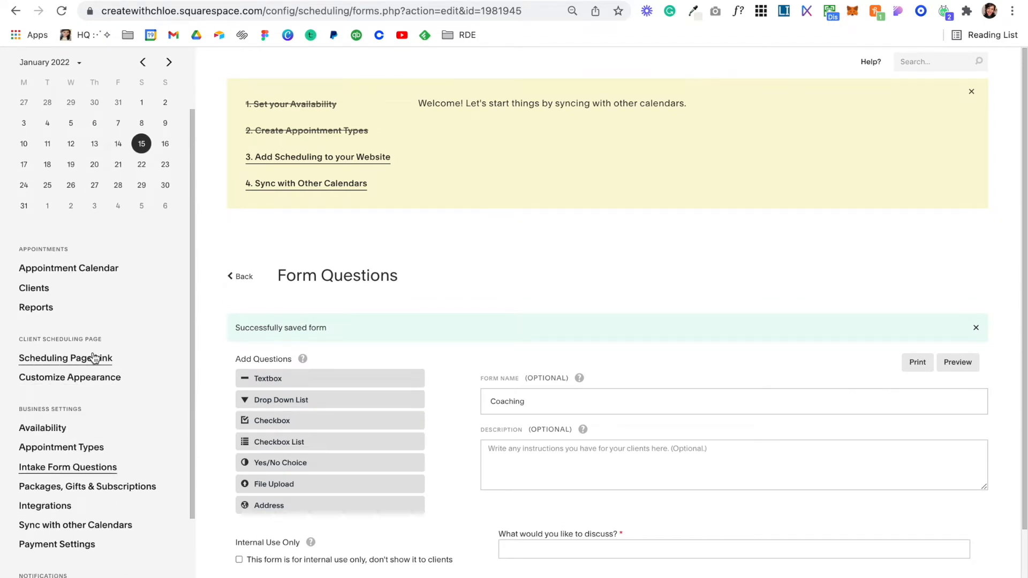
left_click(93, 357)
scroll(404, 399, "down", 1)
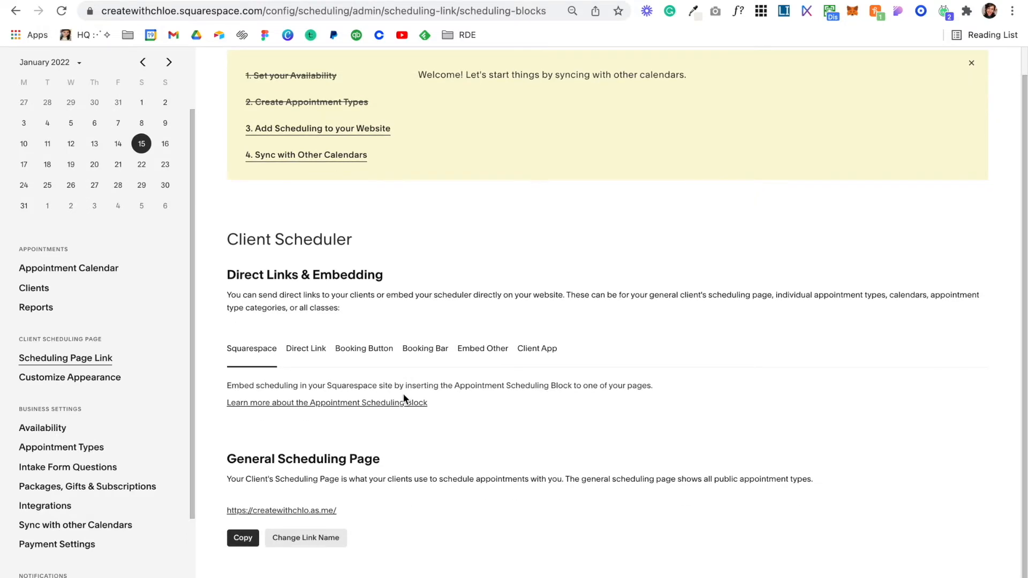
left_click_drag(367, 509, 208, 507)
key("ctrl+c")
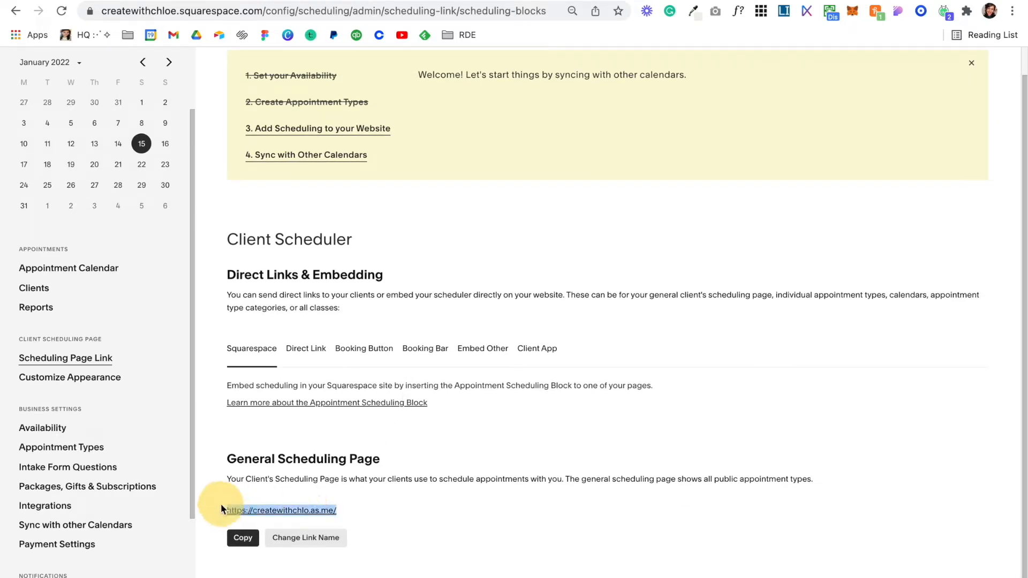
- Load the copied general scheduling page URL in a new browser tab to view the client booking calendar
left_click(534, 23)
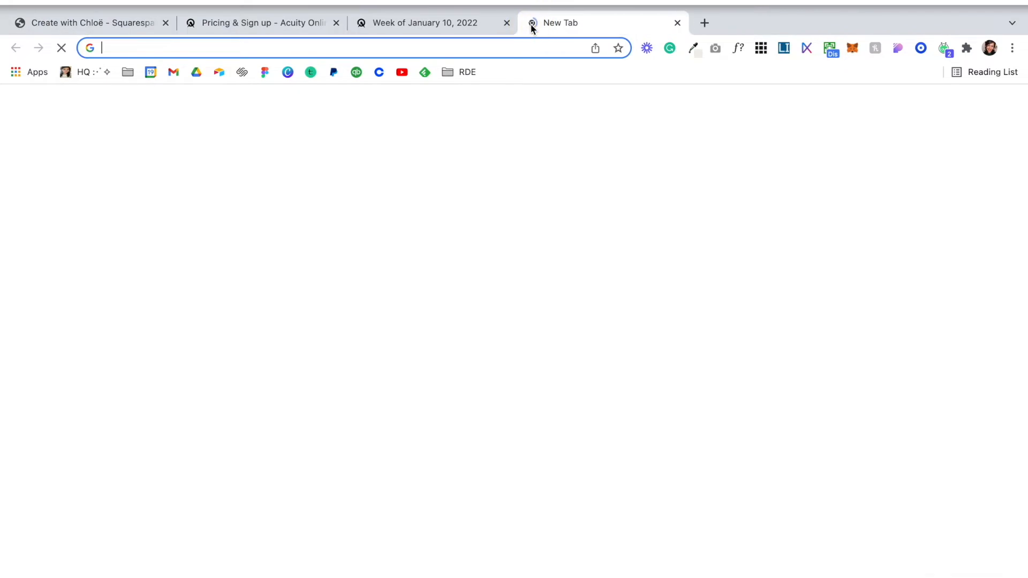
key("ctrl+v")
key("Return")
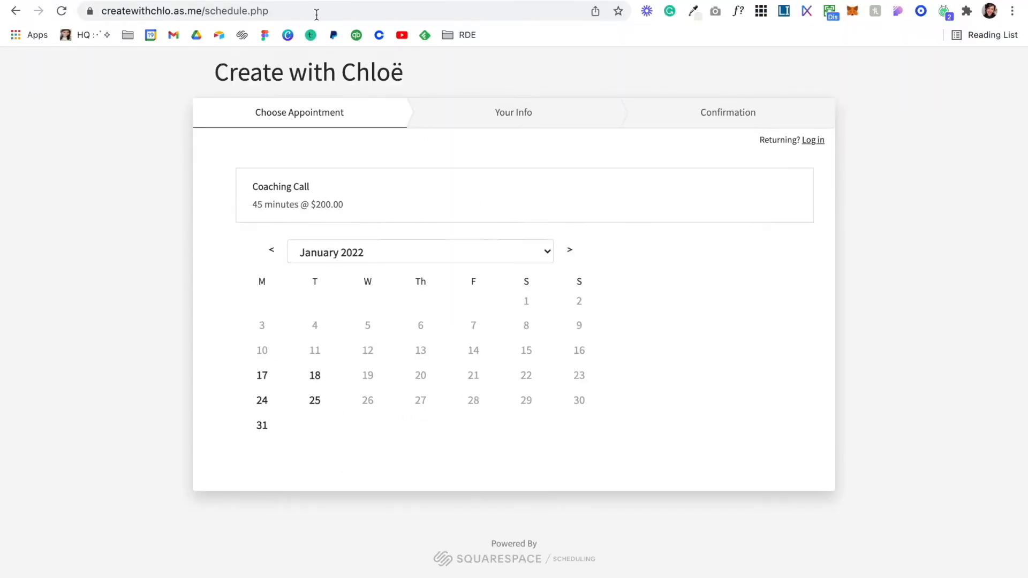
left_click(266, 14)
key("super+v")
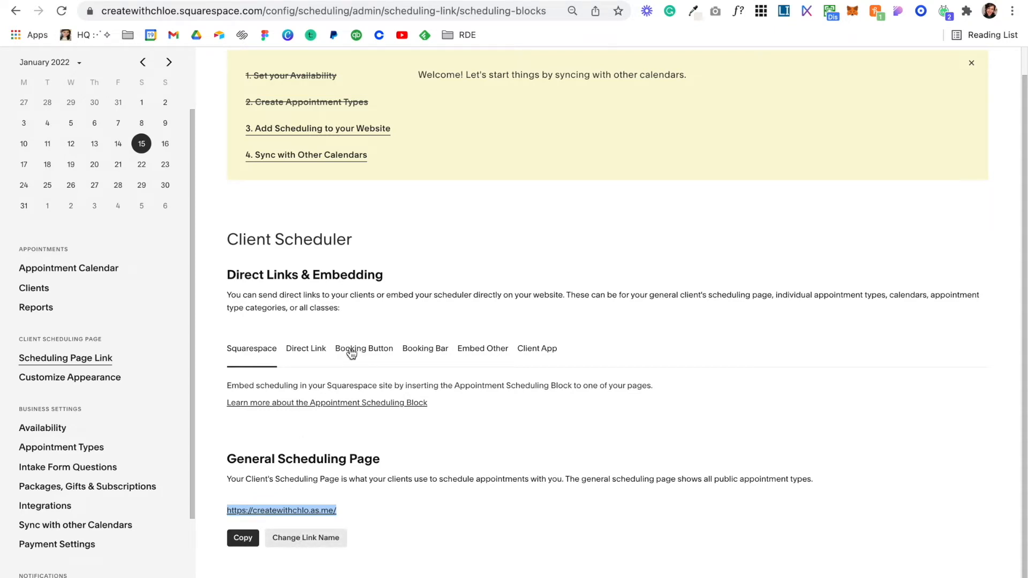
- Open the Coaching Call appointment type and copy its direct scheduling link
left_click(68, 448)
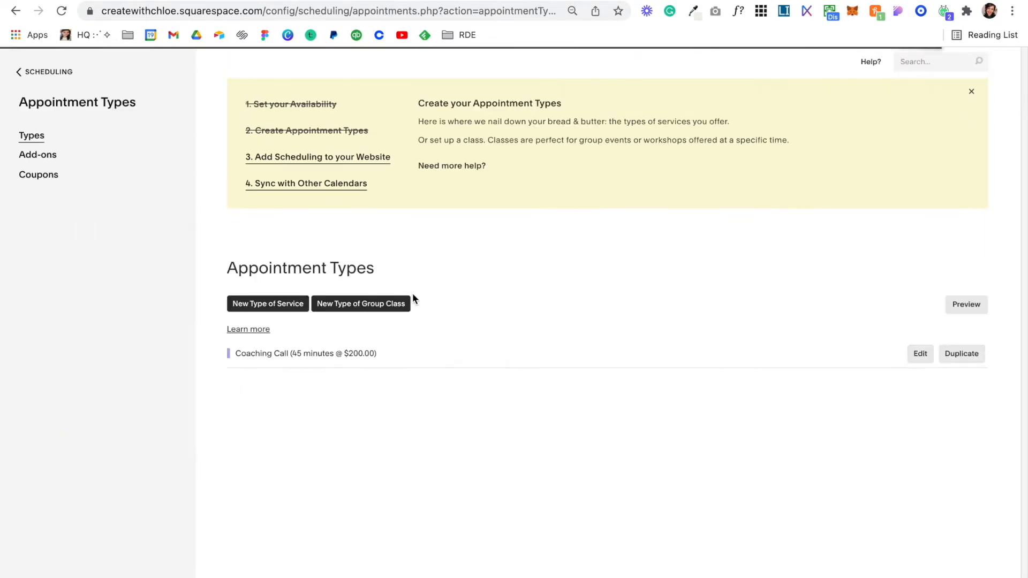
left_click(288, 360)
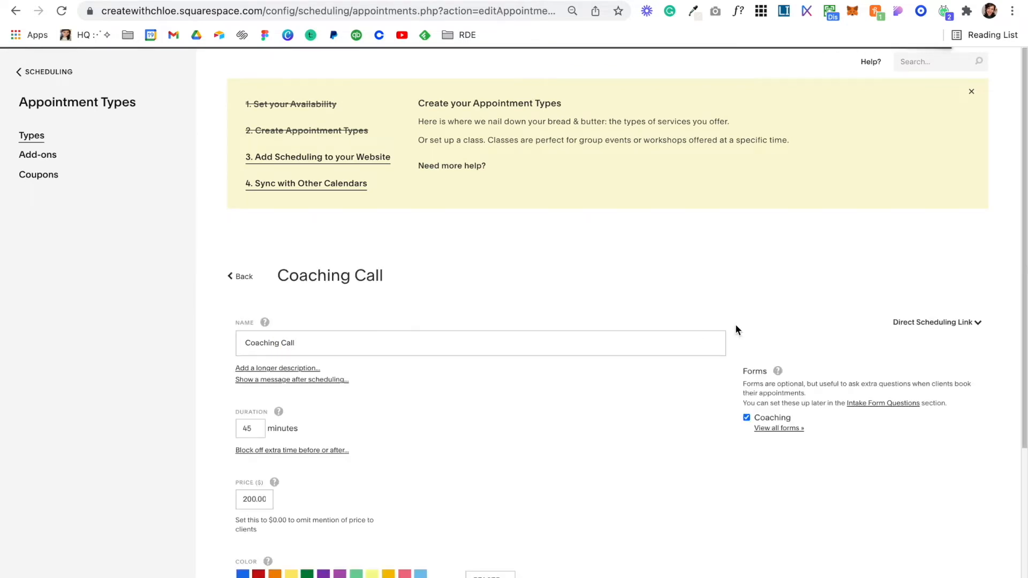
left_click(957, 323)
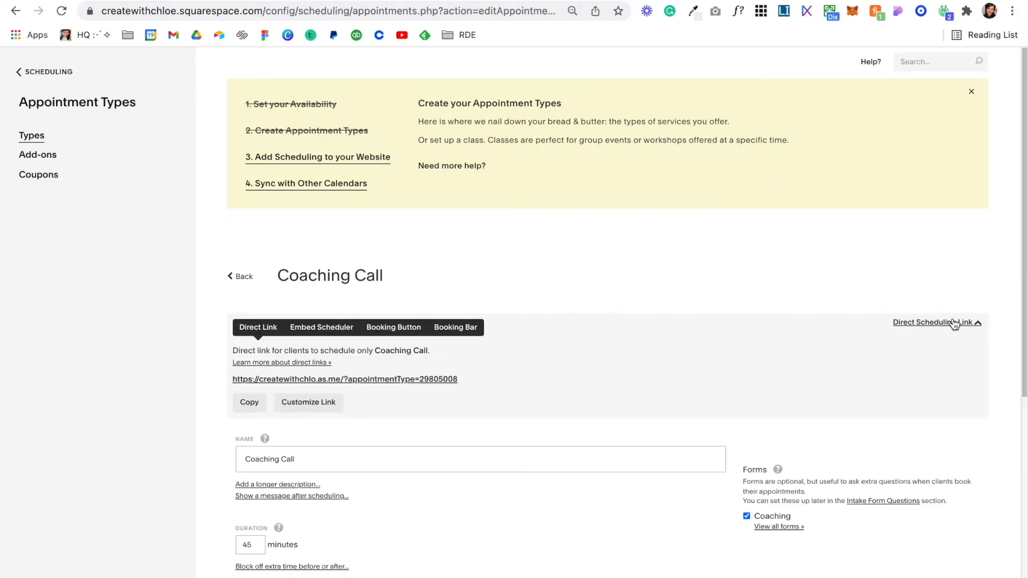
left_click_drag(456, 385, 222, 376)
key("ctrl+c")
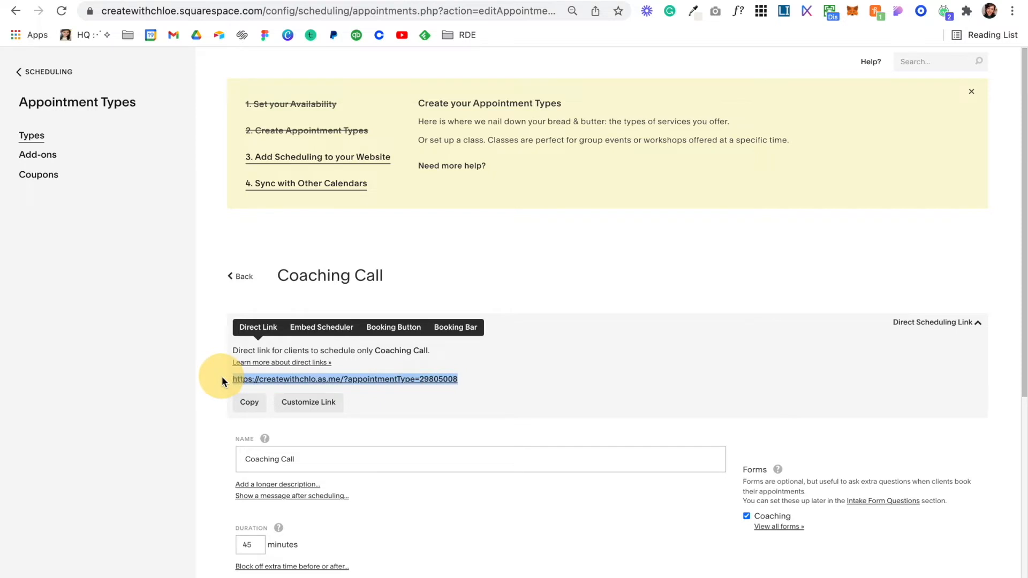
- Load the Coaching Call direct link in the client scheduling page's browser tab to view its booking page
left_click(600, 5)
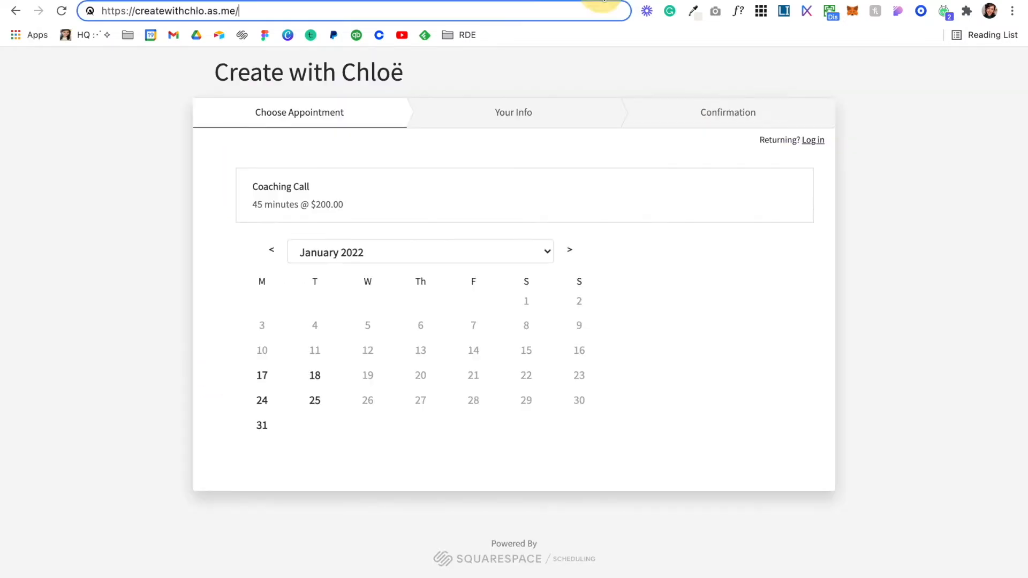
left_click(349, 19)
key("ctrl+v")
key("Return")
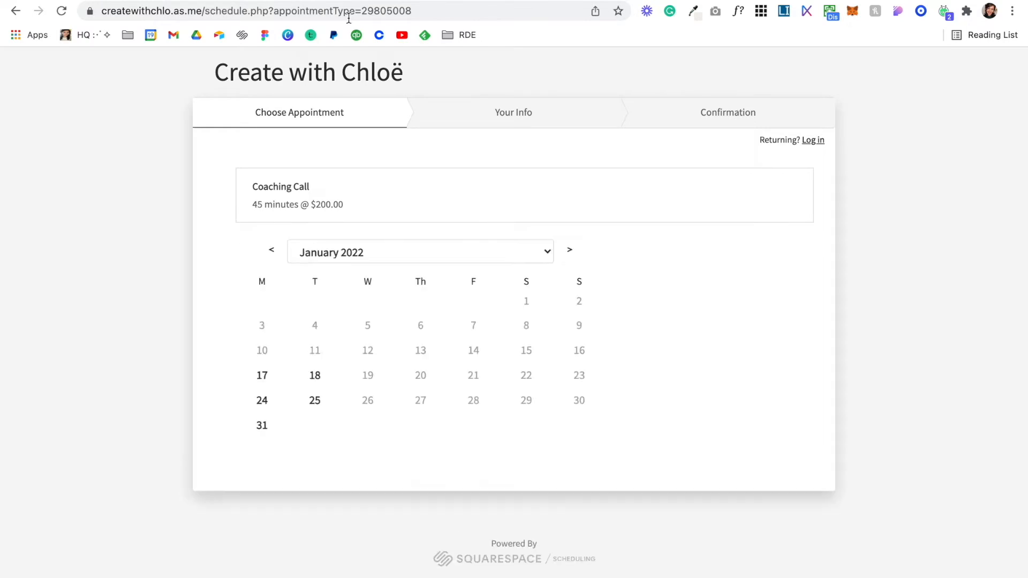
left_click(483, 348)
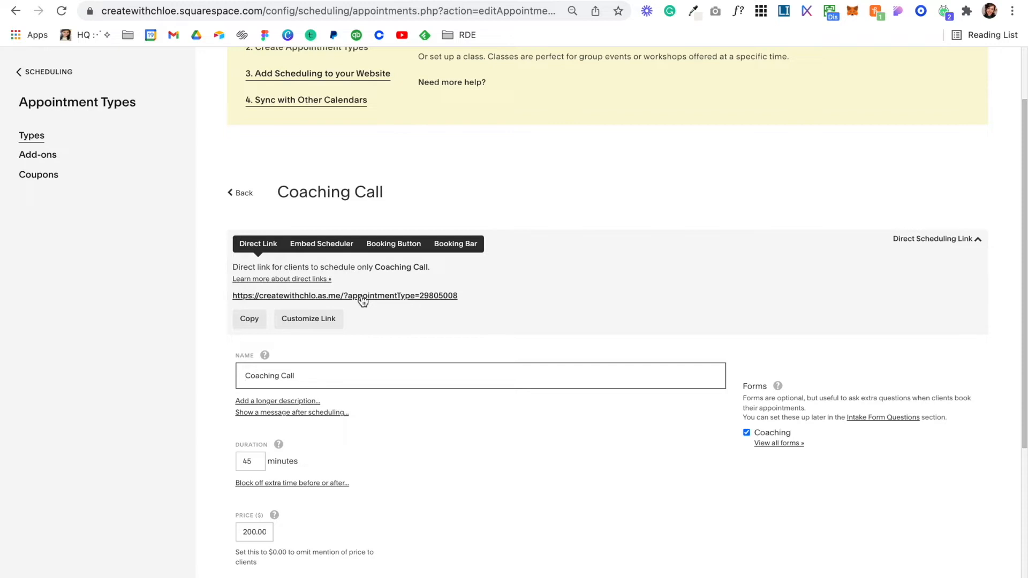
- Show the Coaching Call's Embed Scheduler code and copy it
left_click(318, 249)
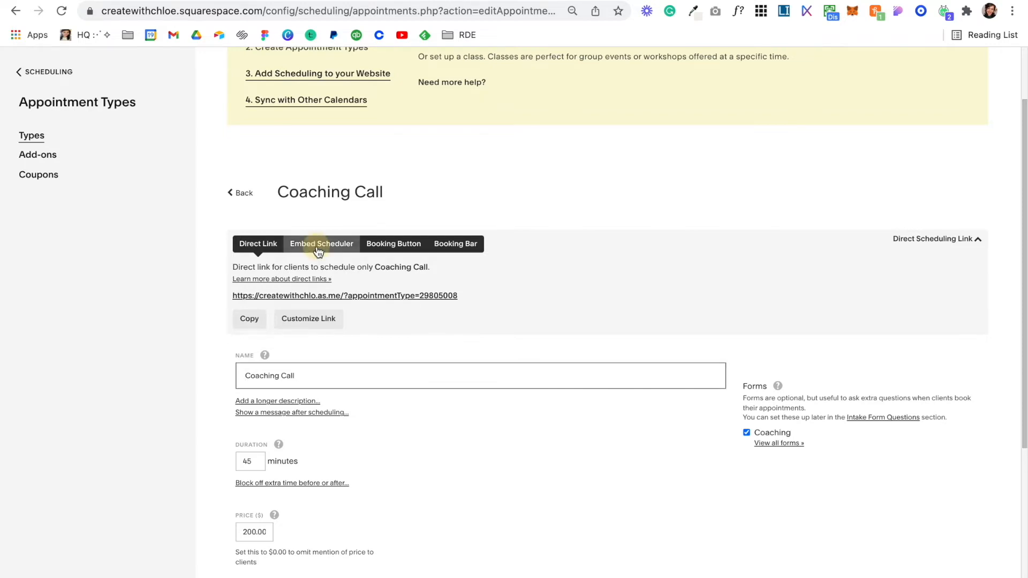
left_click(340, 303)
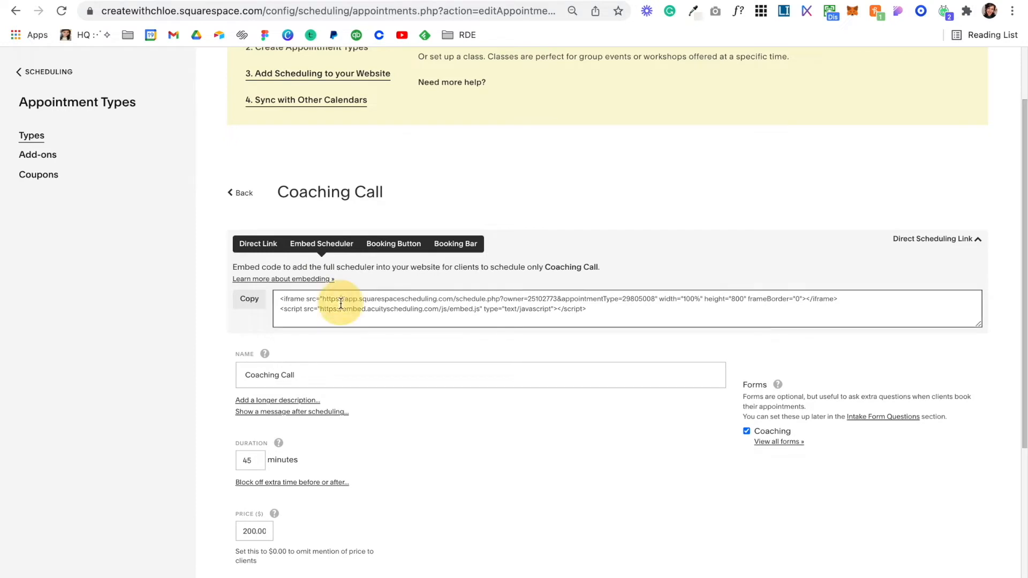
left_click(248, 300)
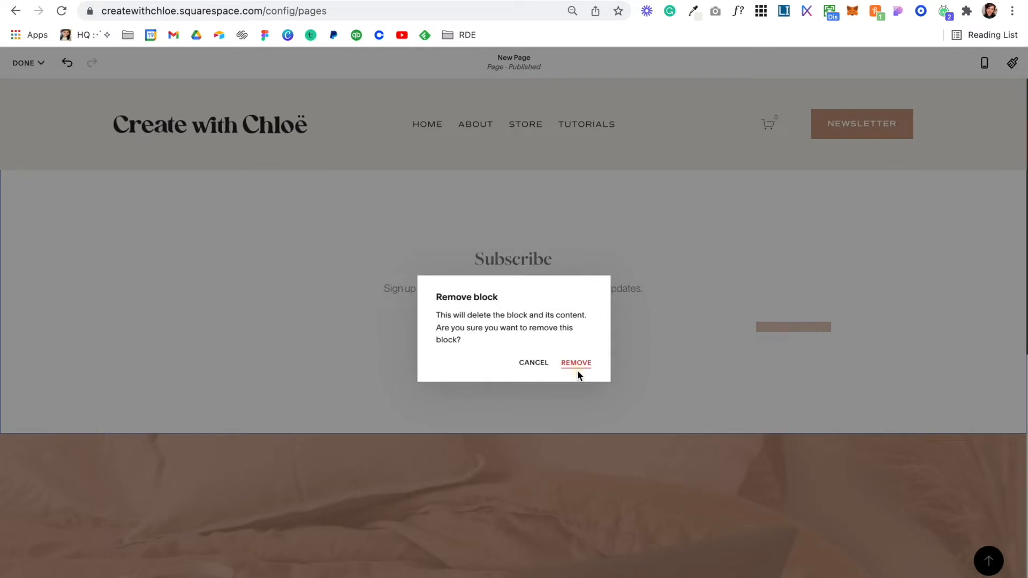
- Remove the block from the new page's Subscribe section and insert a Code block in its place
left_click(577, 369)
left_click(513, 282)
left_click(854, 155)
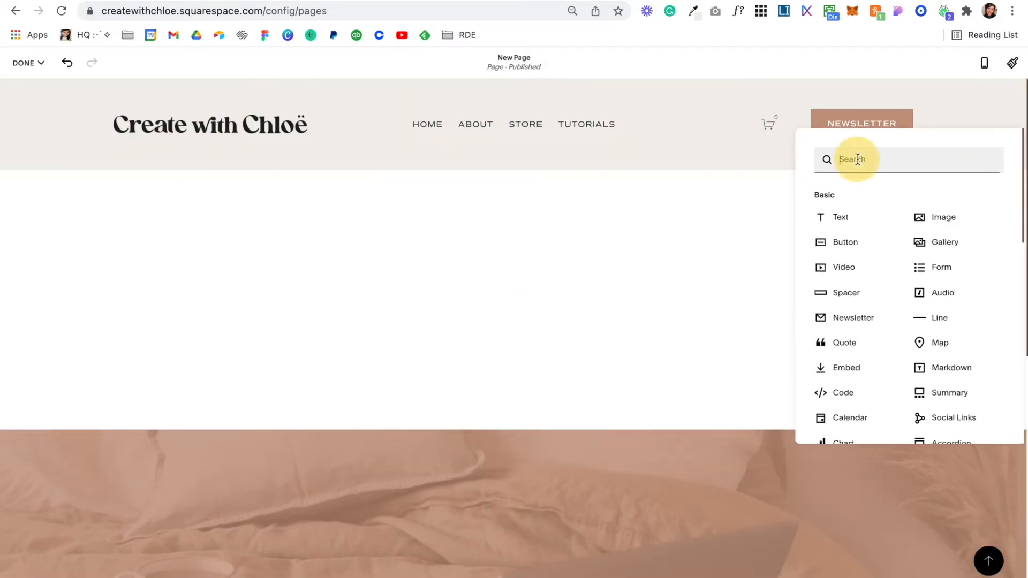
type("code")
left_click(836, 223)
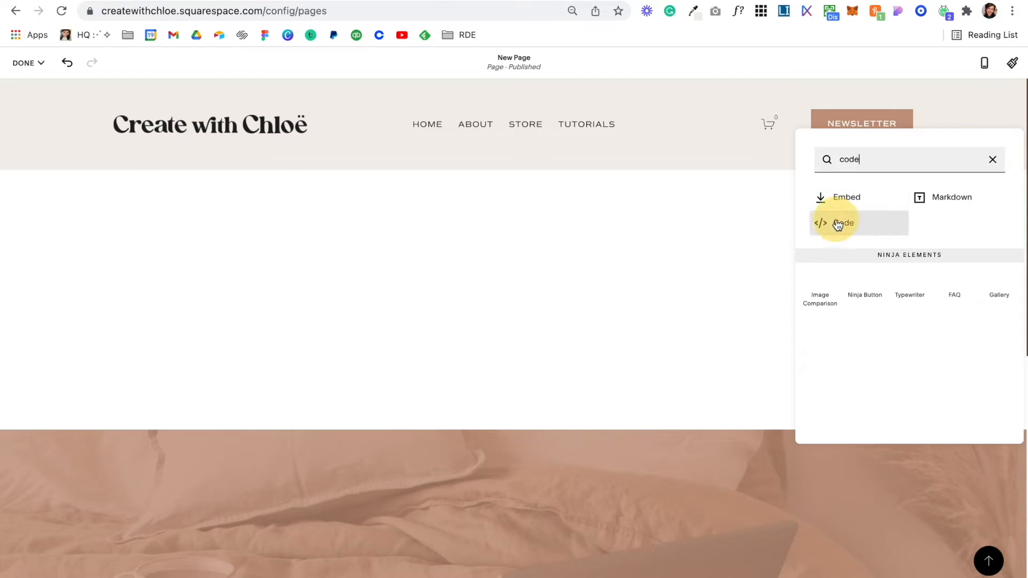
- Replace the Code block's placeholder HTML with the copied scheduler embed code and look over the embedded calendar
left_click(841, 433)
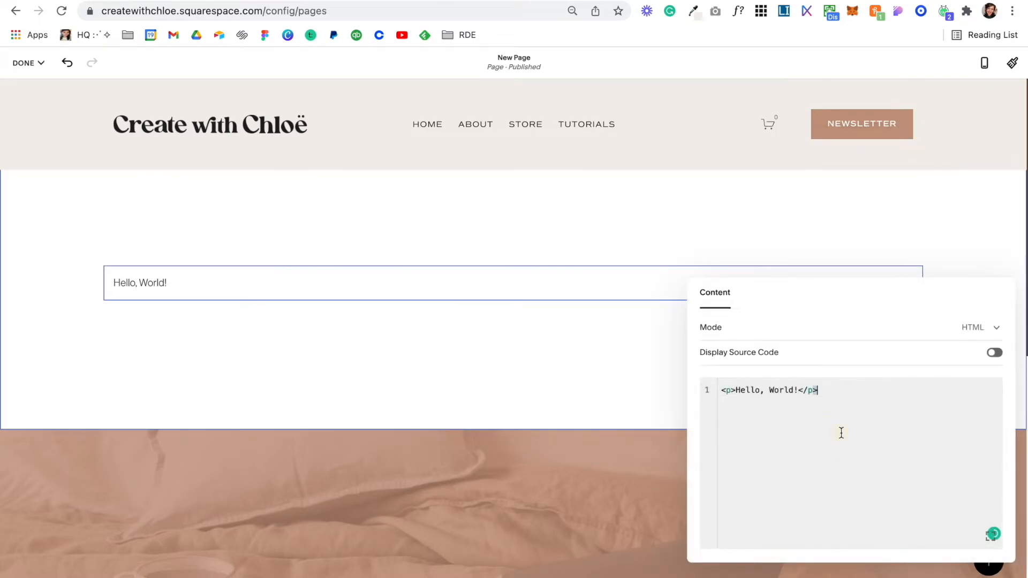
triple_click(806, 389)
key("ctrl+v")
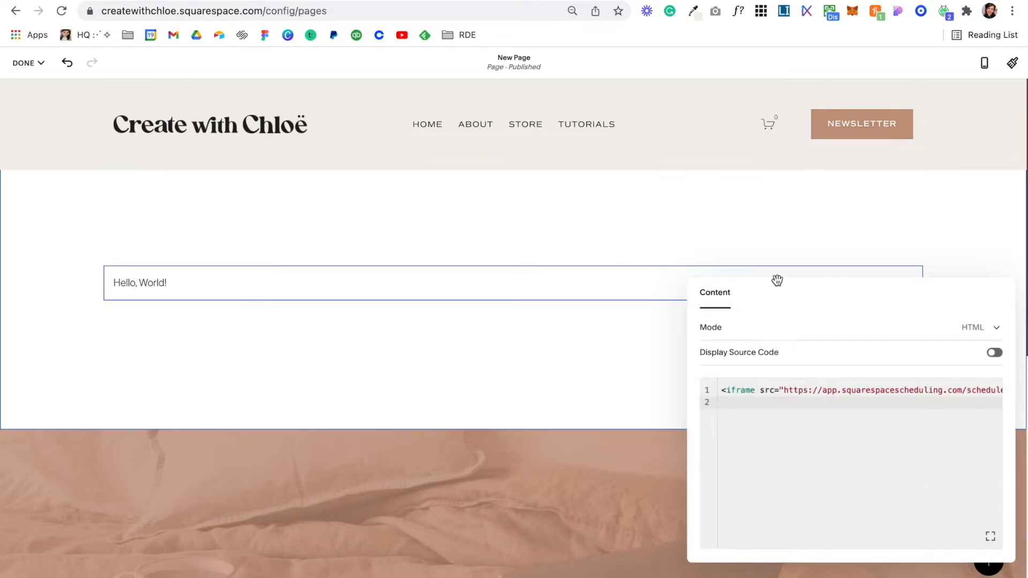
left_click(523, 217)
scroll(541, 409, "down", 4)
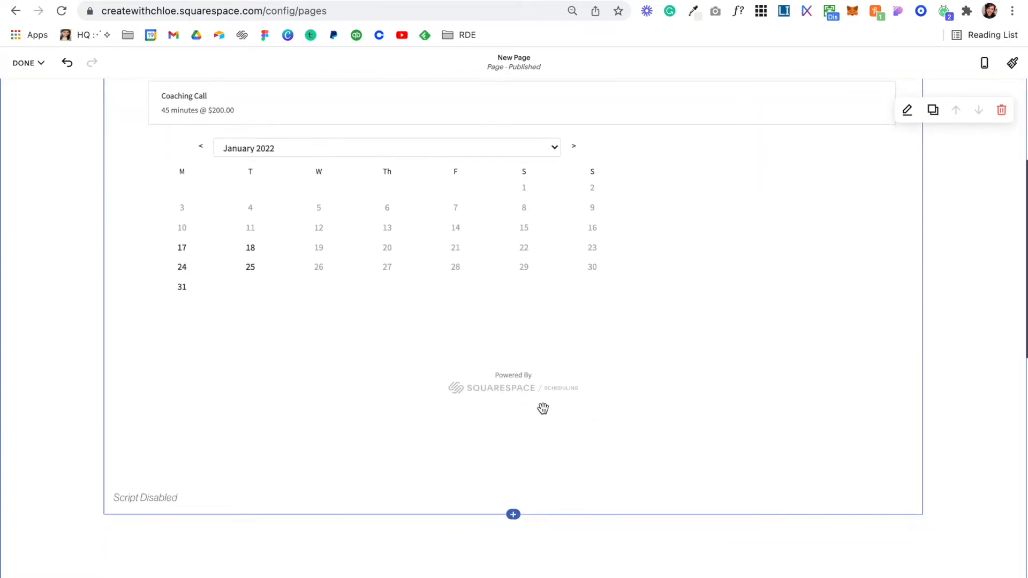
scroll(543, 408, "up", 3)
scroll(543, 408, "up", 1)
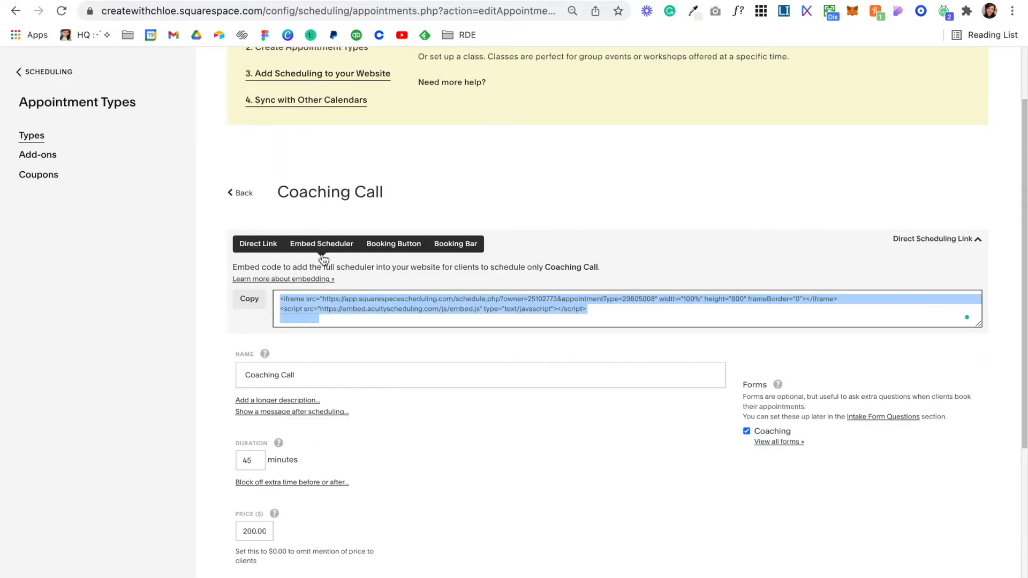
- Return to the Coaching Call scheduling options and copy the Booking Button code
left_click(394, 247)
left_click(394, 321)
left_click(249, 299)
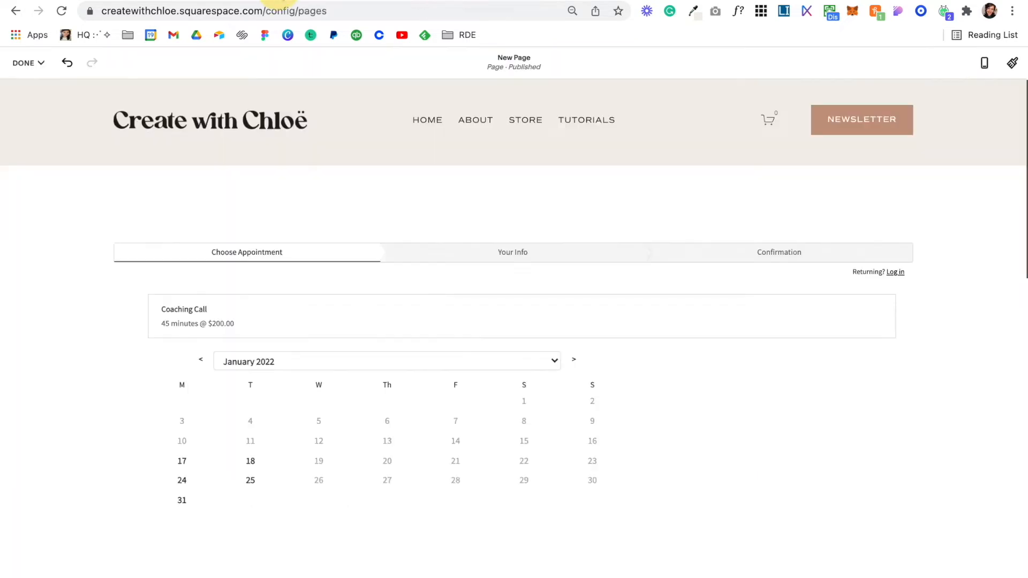
- Insert a Code block above the embedded scheduler and replace its placeholder HTML with the booking button code
left_click(513, 234)
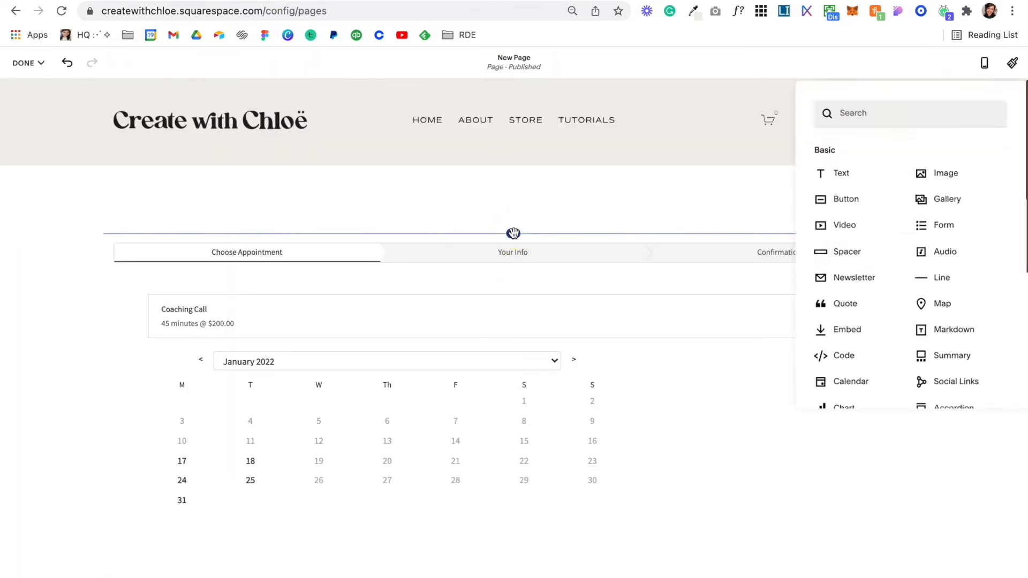
type("code")
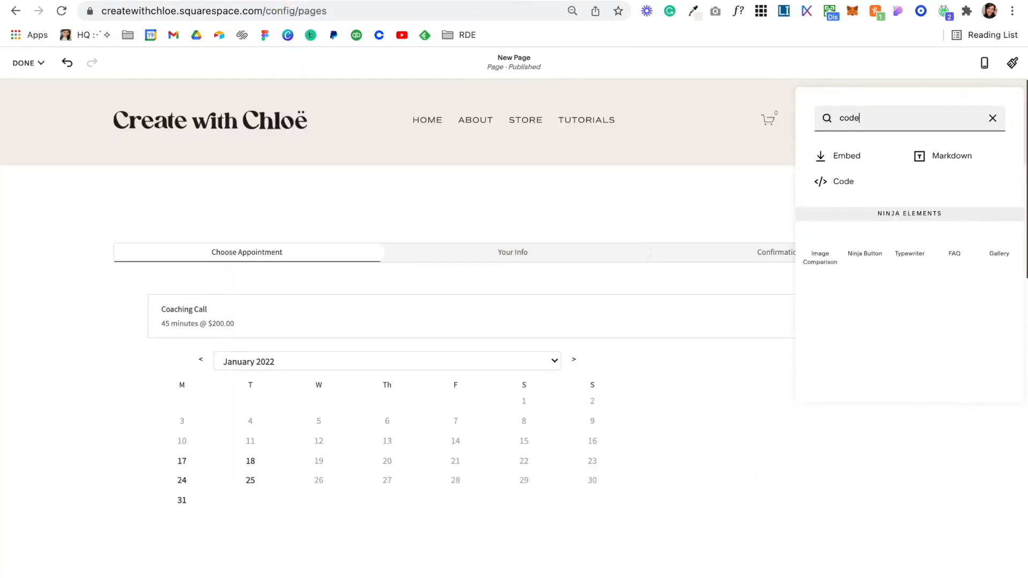
left_click(834, 190)
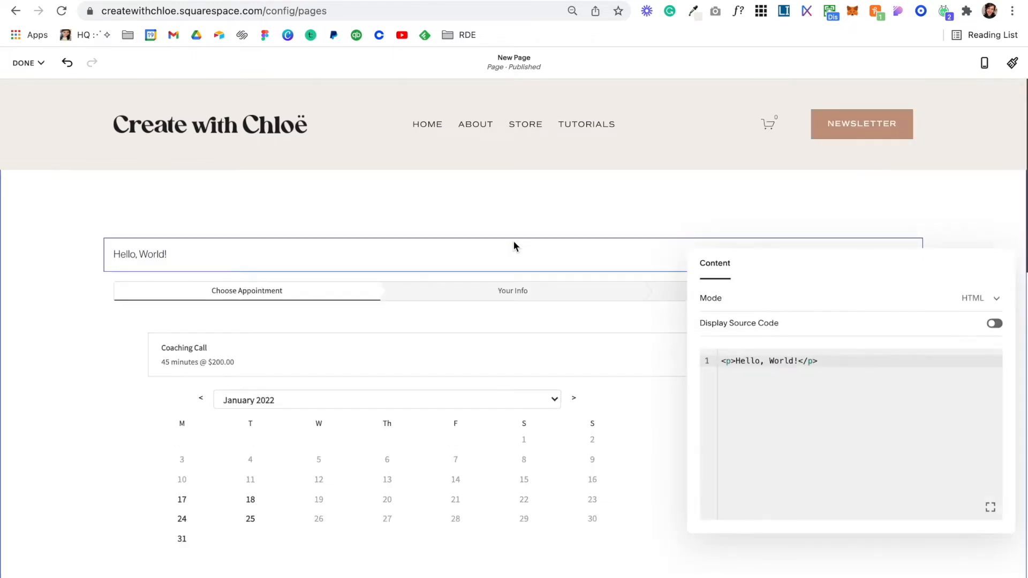
left_click(749, 366)
key("super+a")
key("super+v")
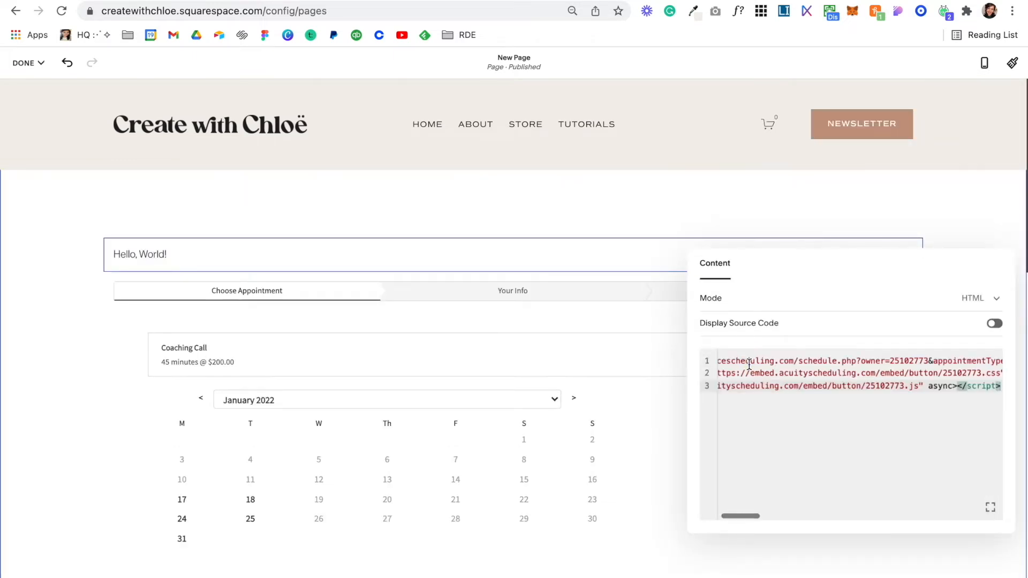
left_click(599, 212)
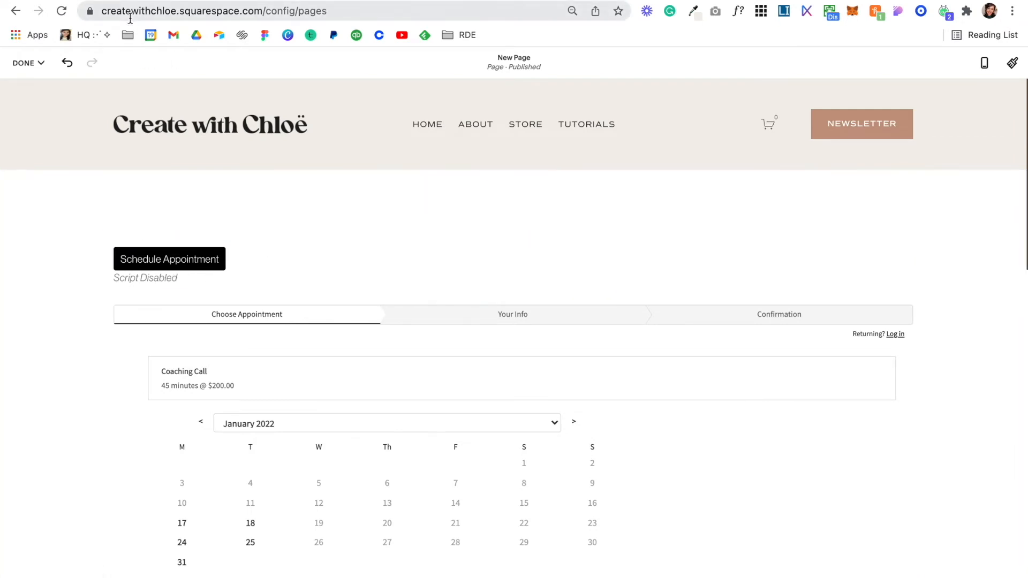
- Change the Booking Button code's label for the Coaching Call to "Book a Call" and copy the edited code
left_click(111, 1)
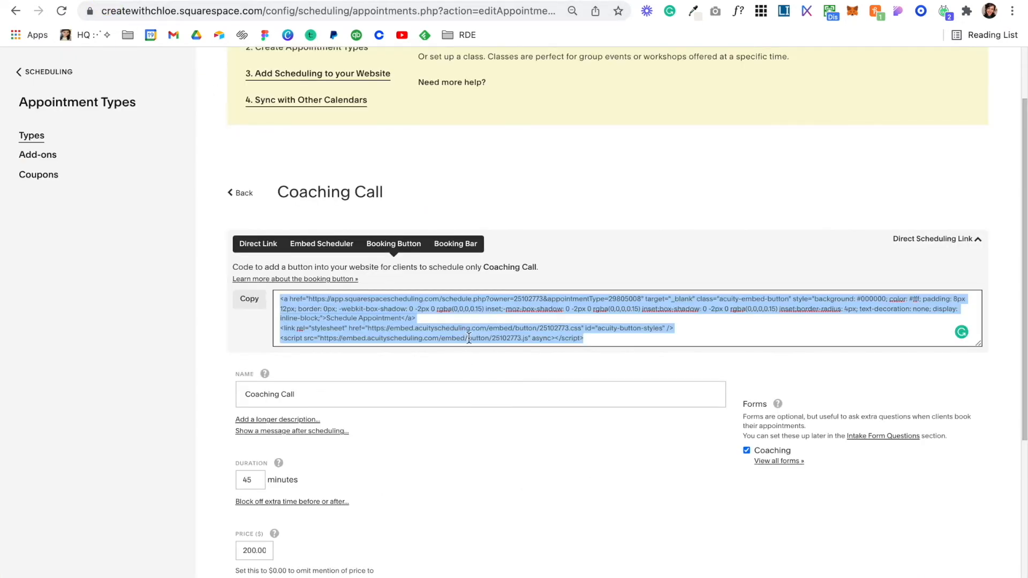
left_click(369, 320)
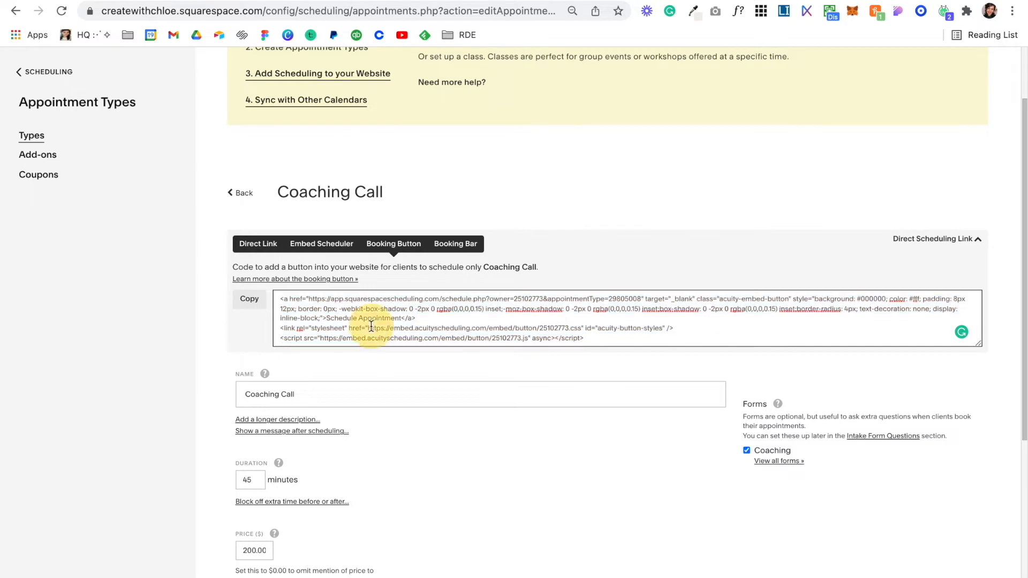
left_click_drag(401, 318, 325, 318)
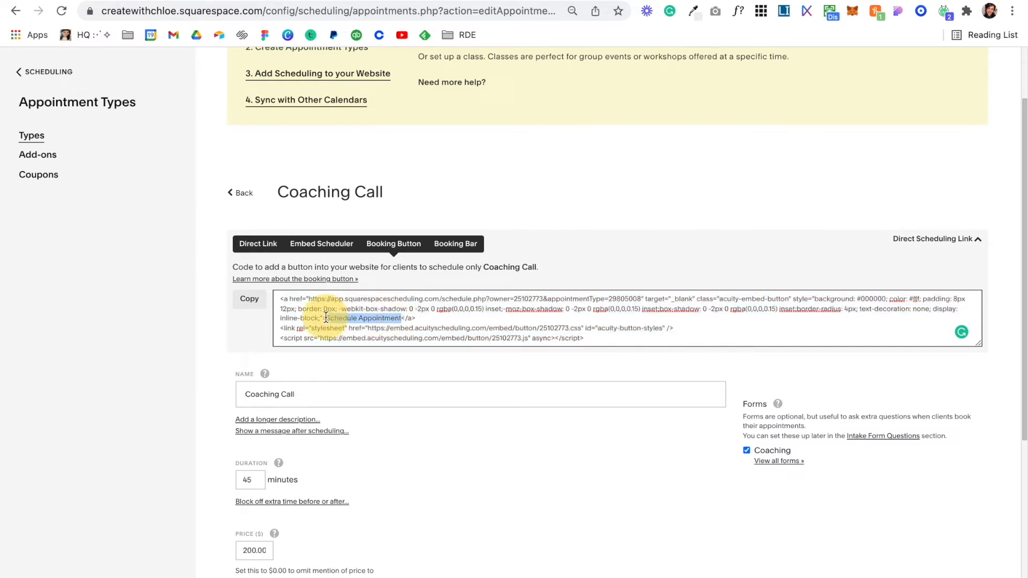
type("Book")
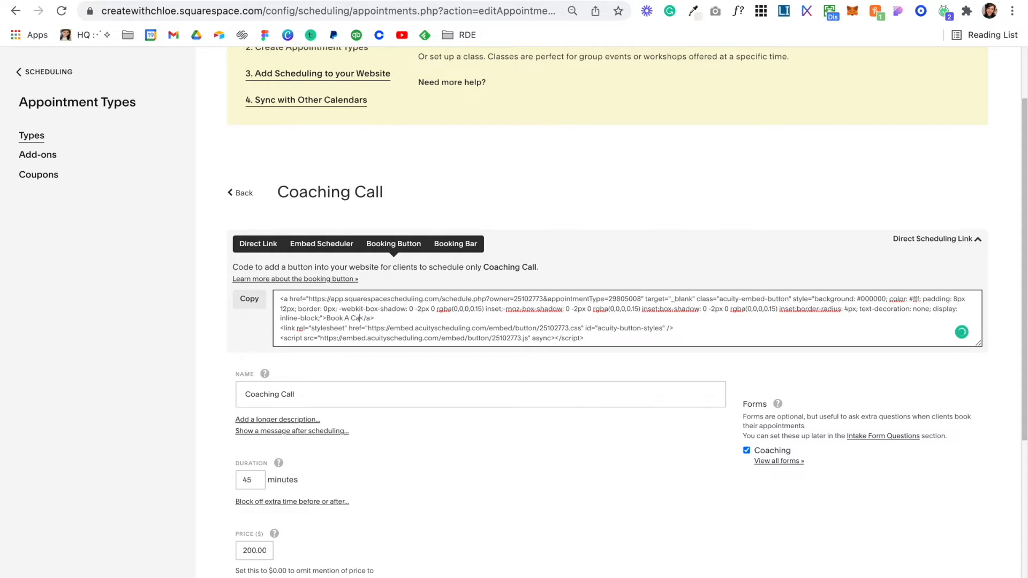
left_click(349, 318)
key("BackSpace")
key("BackSpace")
left_click(249, 304)
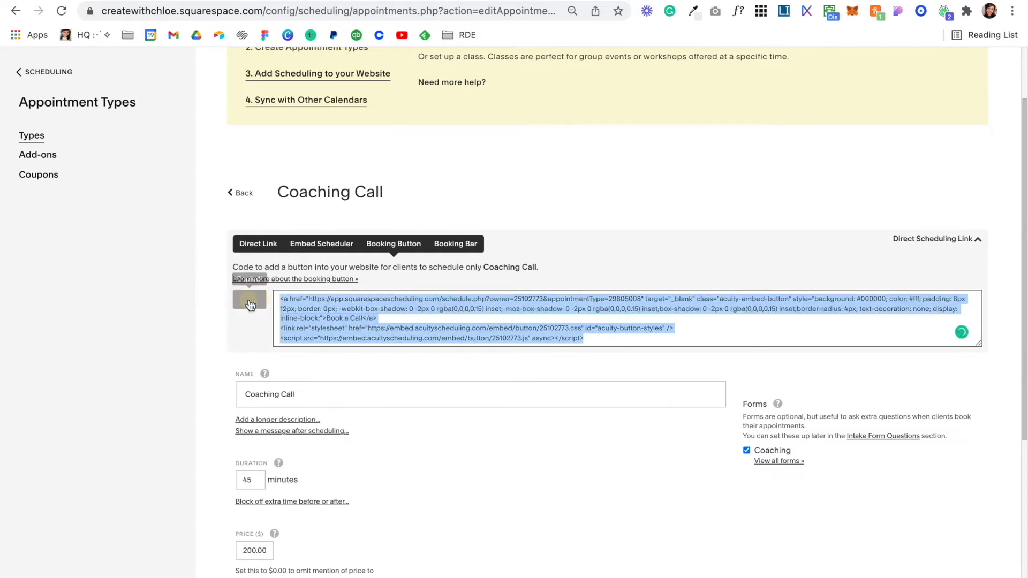
- Insert a Code block between the Schedule Appointment button and the embedded scheduler, and replace its placeholder HTML with the edited button code
left_click(279, 2)
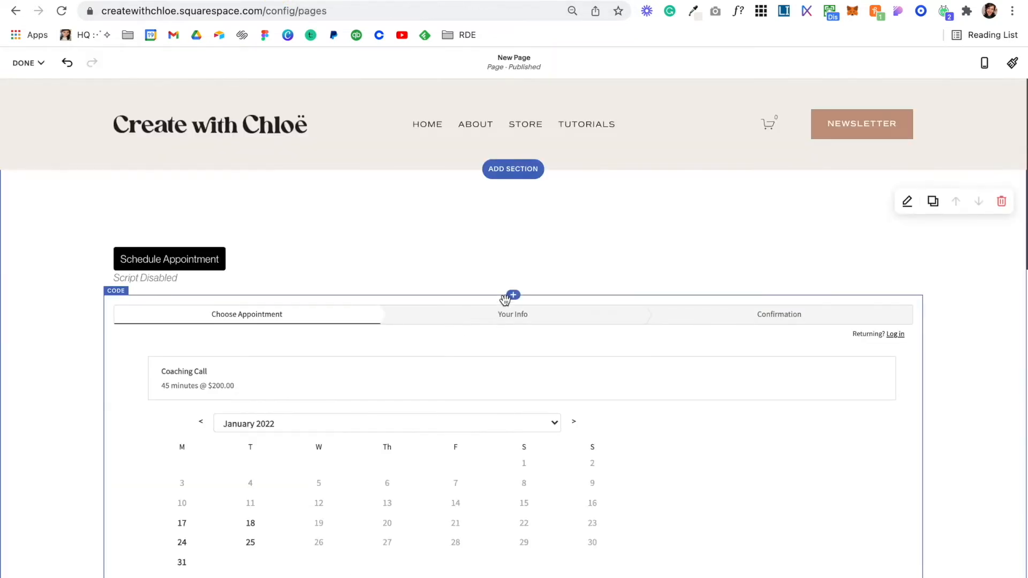
left_click(514, 296)
left_click(861, 168)
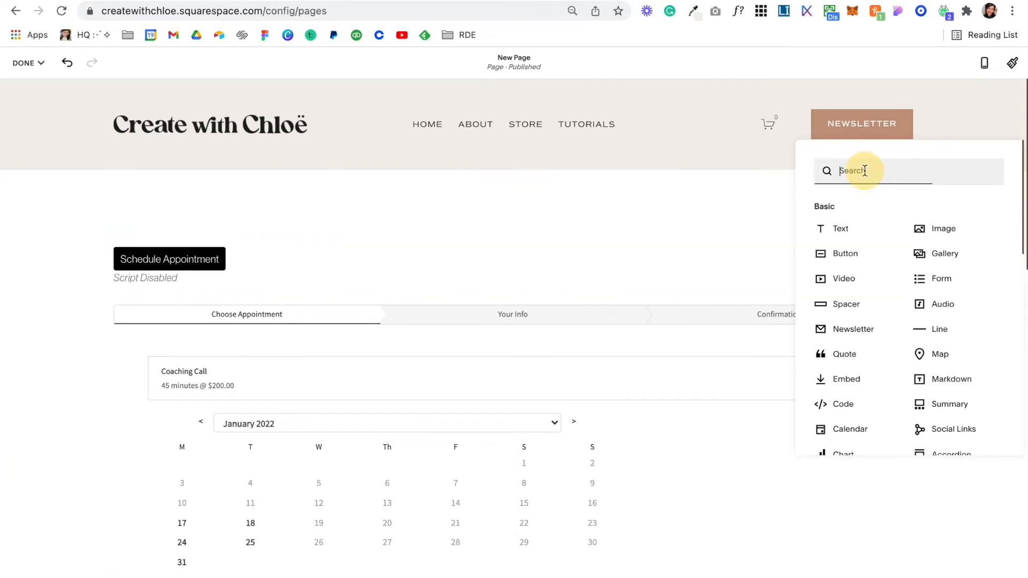
type("code")
left_click(845, 235)
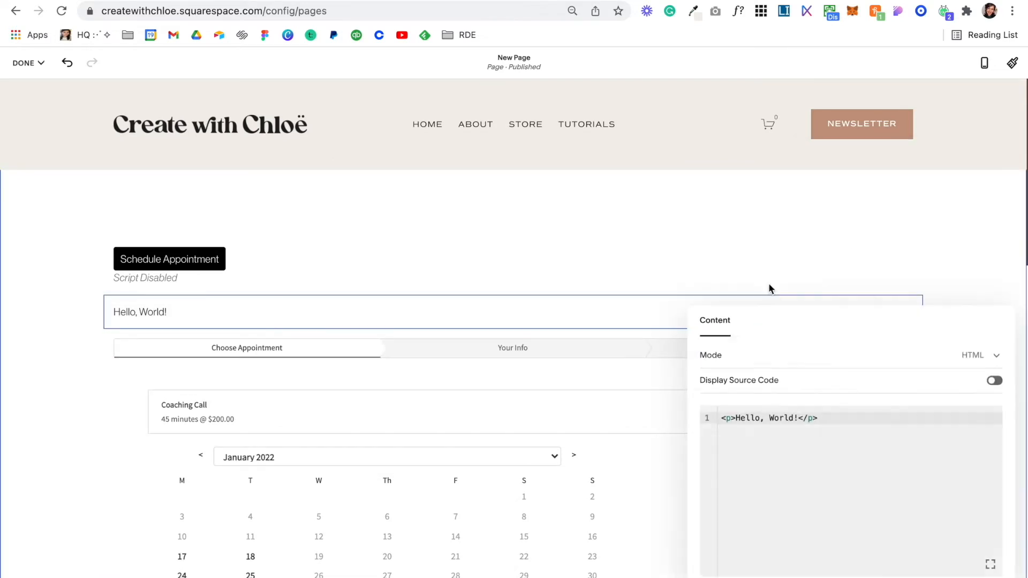
key("super+a")
key("super+v")
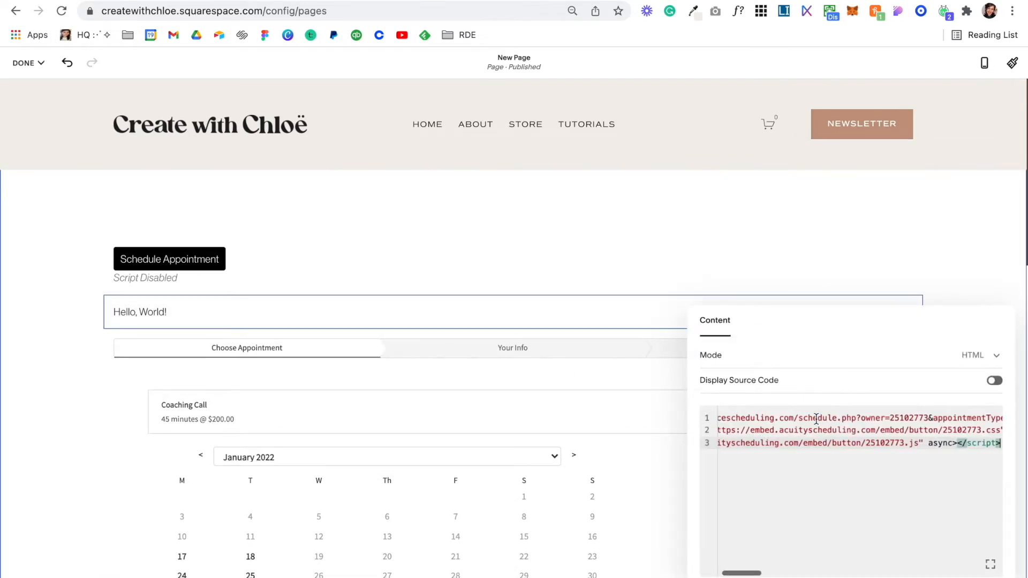
left_click(679, 257)
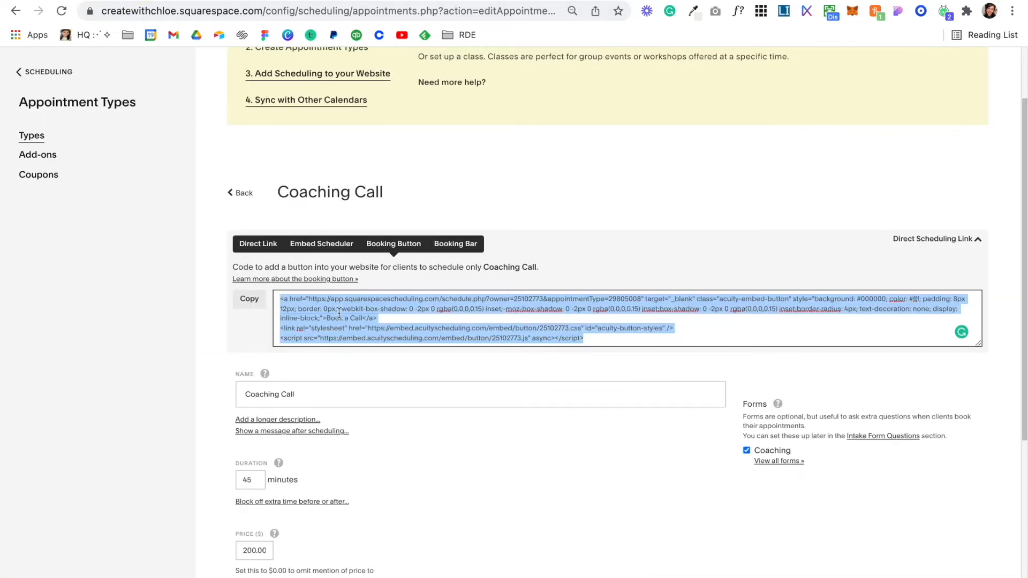
- Show the Booking Bar option in the Coaching Call's scheduling links and copy its code
left_click(328, 316)
left_click_drag(326, 318, 360, 319)
left_click(454, 246)
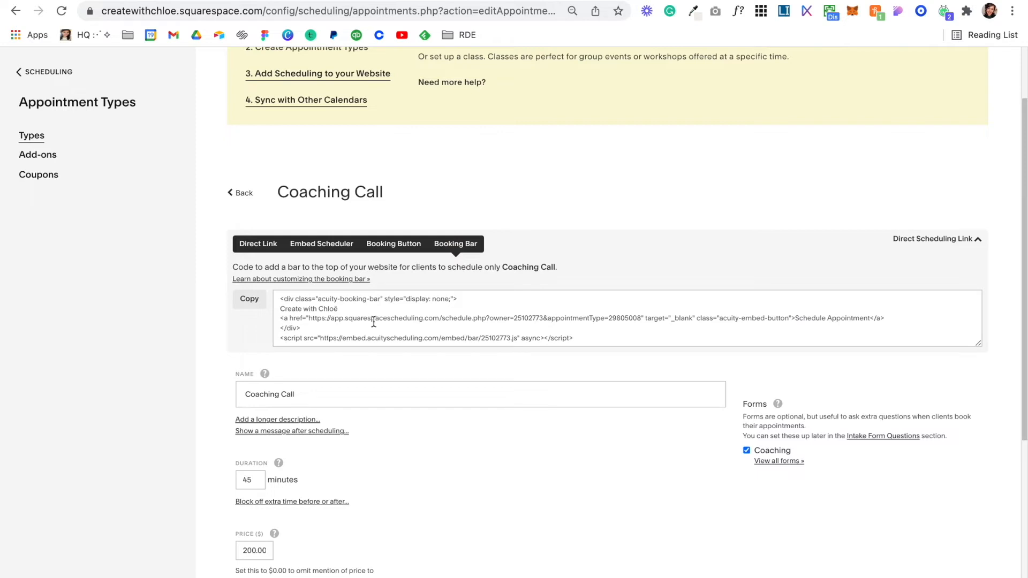
scroll(374, 320, "down", 1)
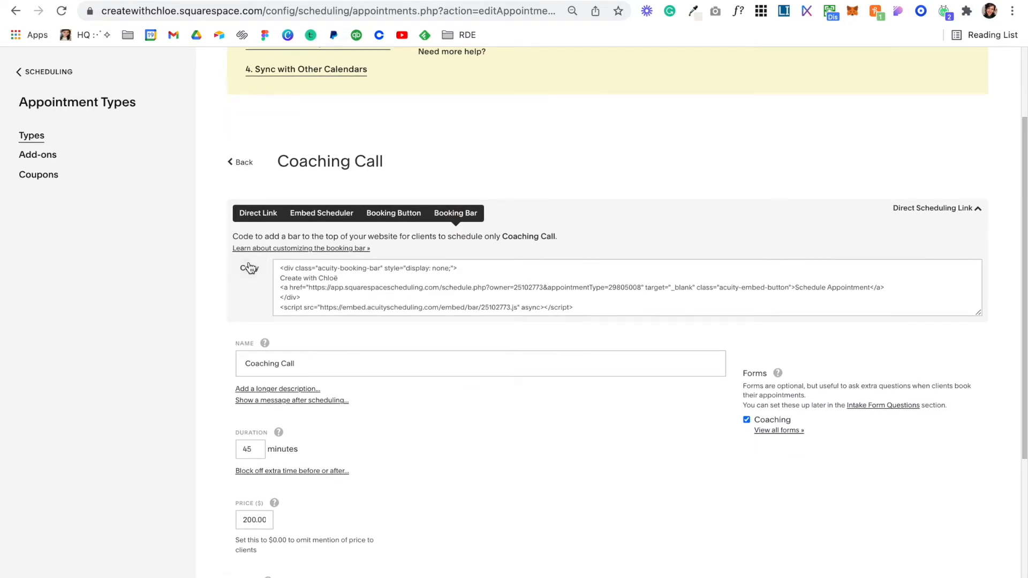
left_click(247, 269)
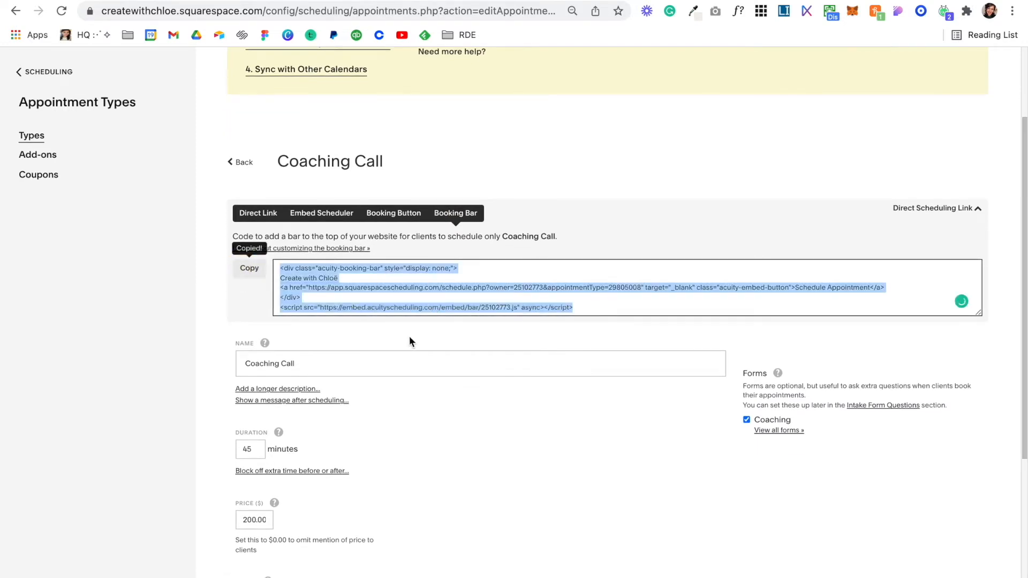
scroll(386, 301, "up", 3)
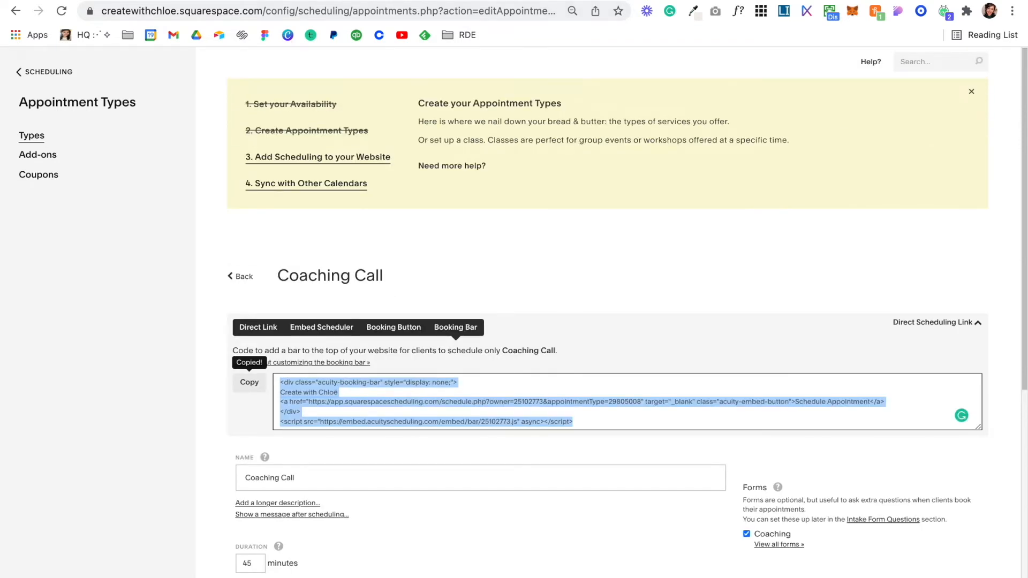
scroll(399, 465, "down", 5)
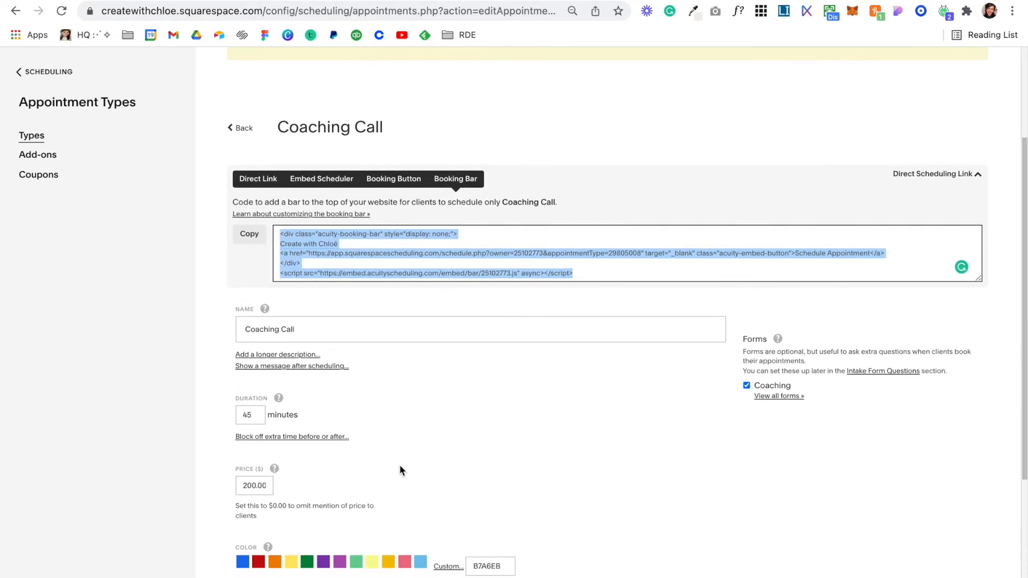
scroll(399, 465, "up", 5)
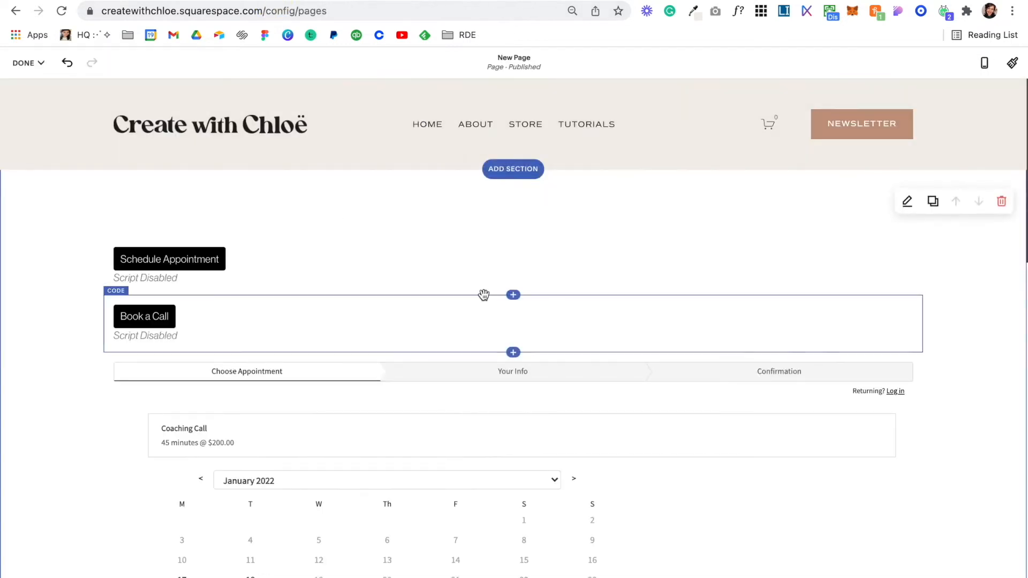
- Insert a Scheduling block on the new page above the Schedule Appointment button
left_click(519, 208)
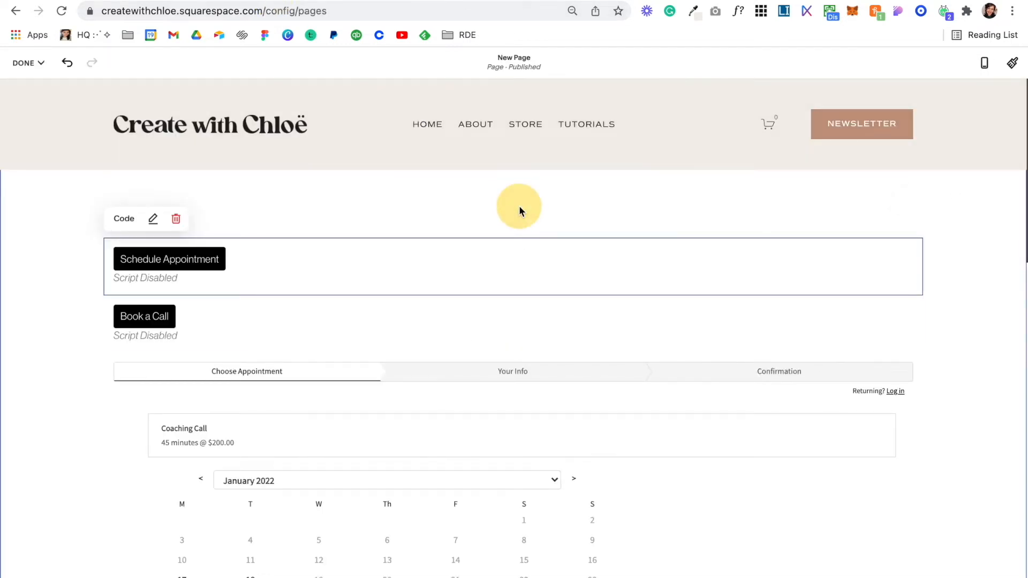
left_click(513, 238)
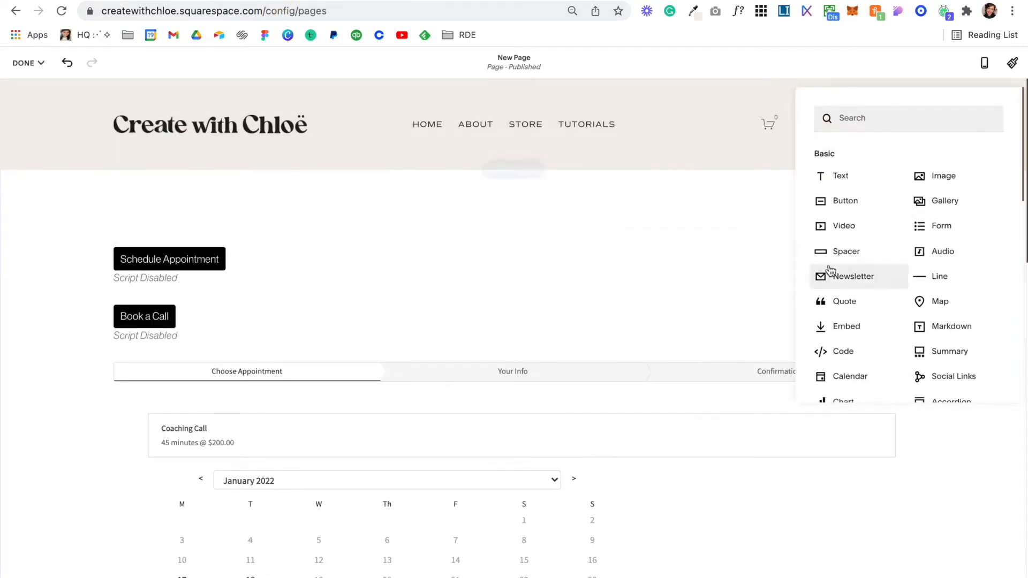
scroll(831, 268, "down", 3)
scroll(830, 263, "down", 5)
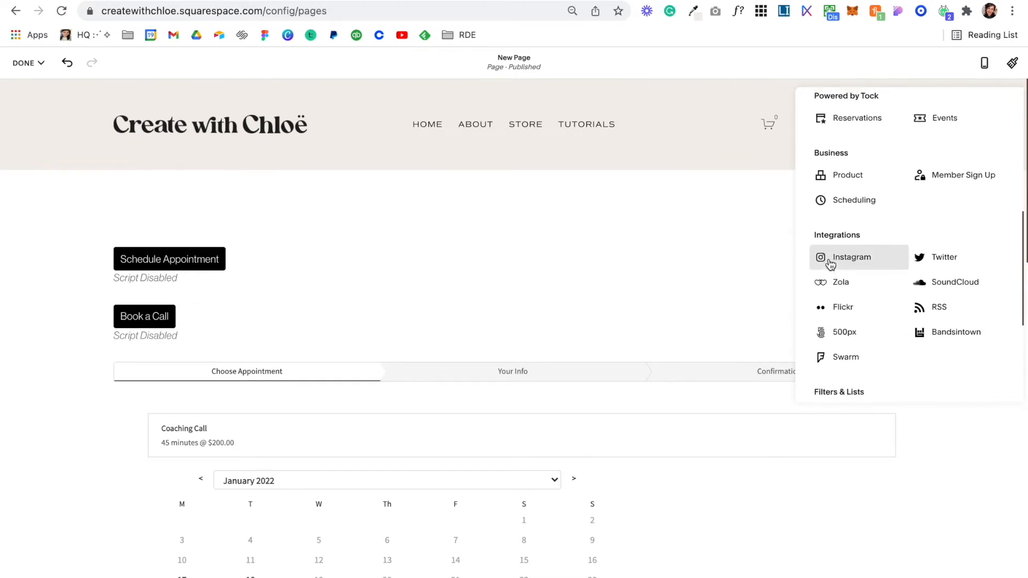
scroll(835, 240, "up", 1)
left_click(847, 214)
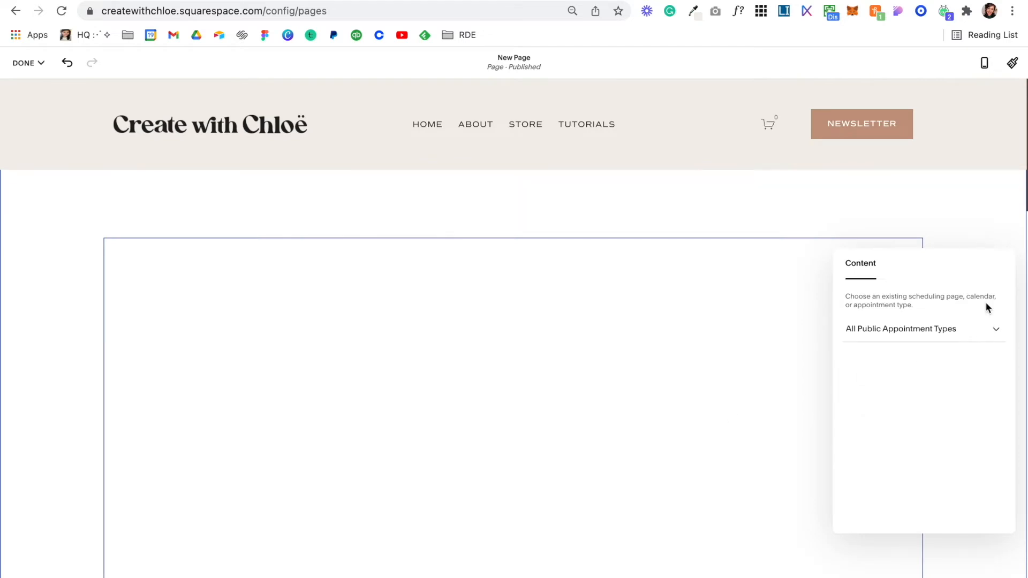
- Set the Scheduling block to Appointment Types with Coaching Call selected, and compare it with the code-embedded buttons and scheduler below
left_click(829, 277)
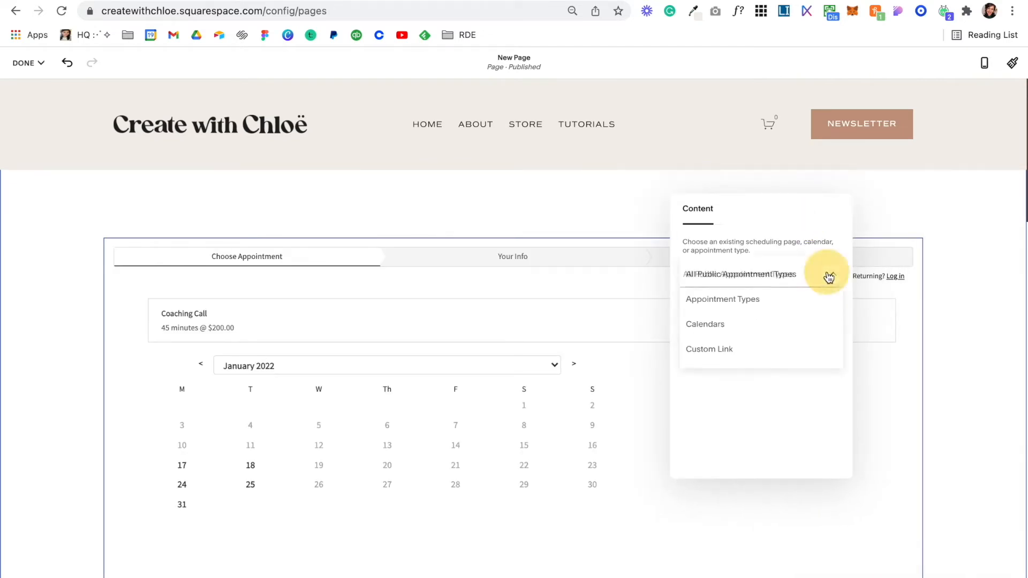
left_click(777, 302)
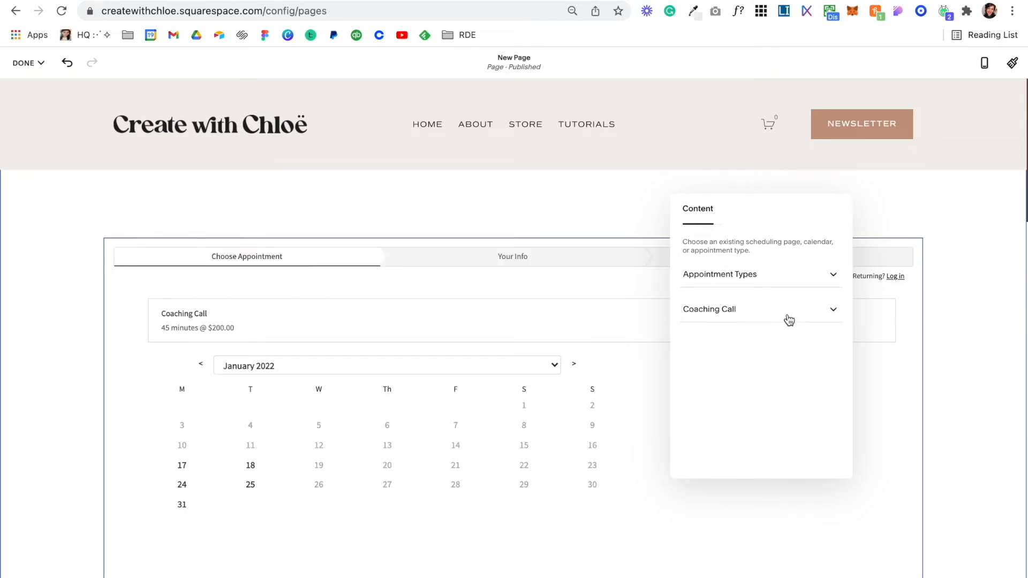
left_click(795, 318)
left_click(796, 319)
left_click(604, 222)
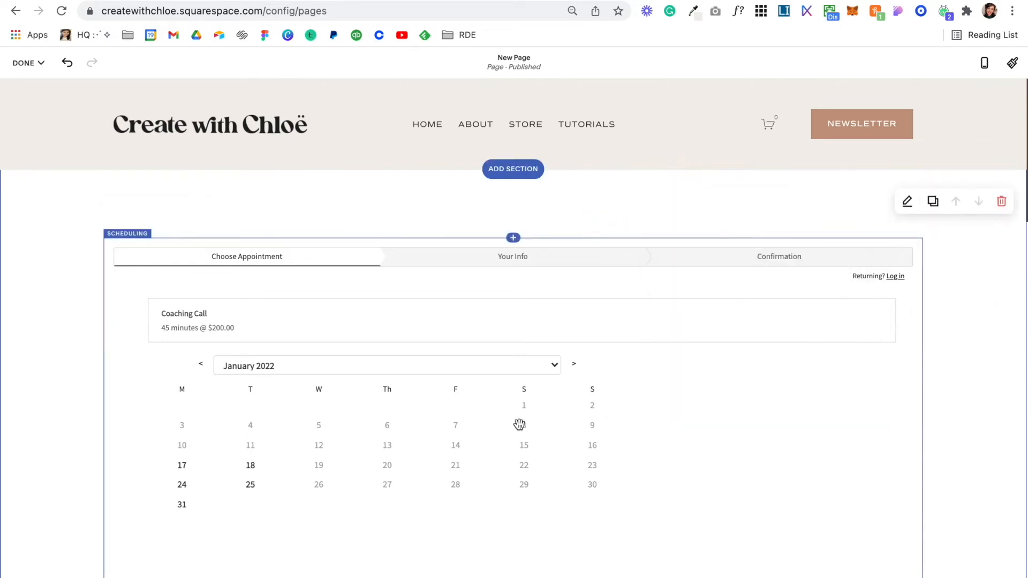
scroll(519, 425, "down", 7)
scroll(519, 427, "down", 3)
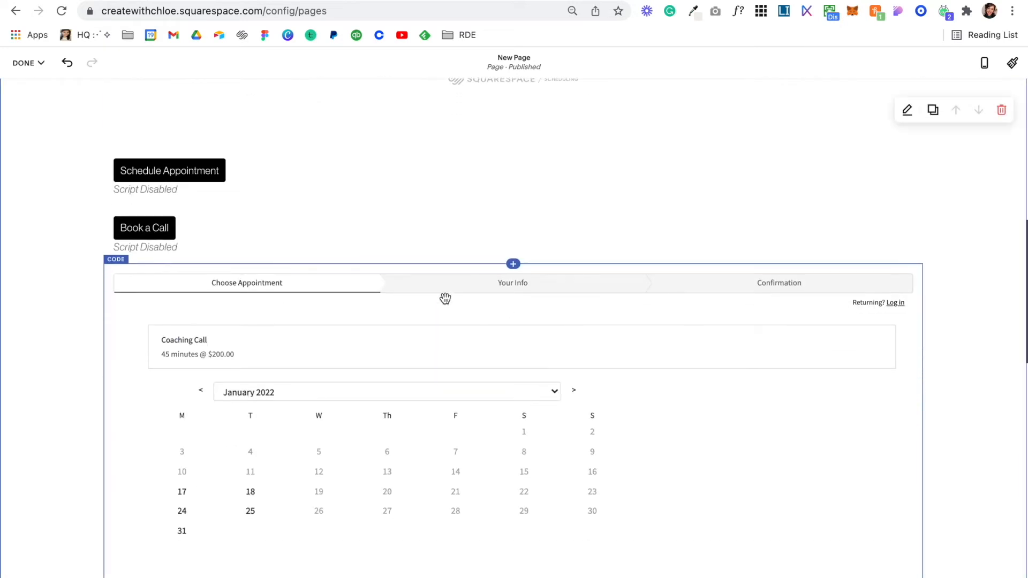
scroll(497, 343, "up", 10)
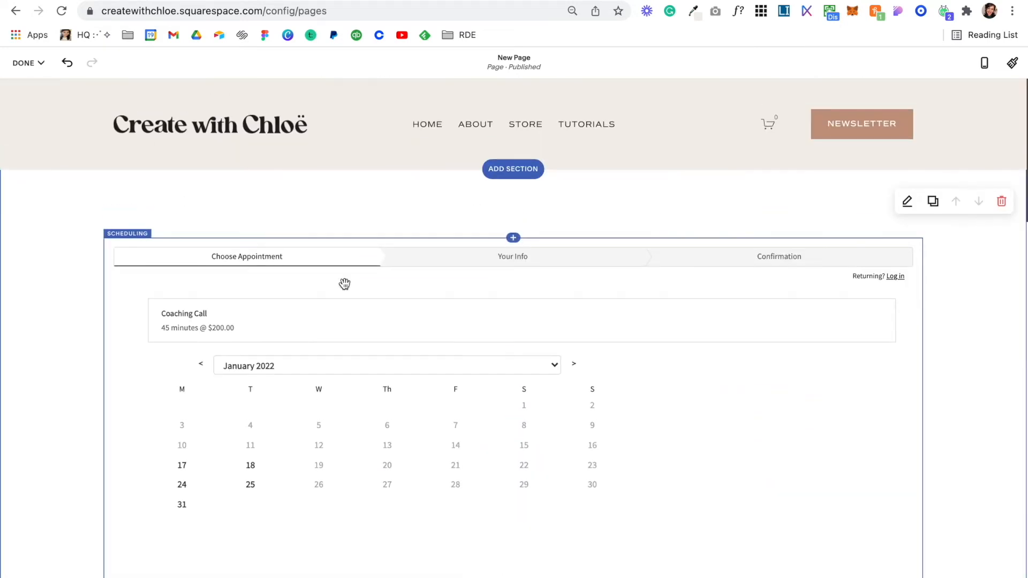
- Return to the scheduling settings and open the appointment add-ons, abandoning the unsaved Coaching Call changes
left_click(120, 1)
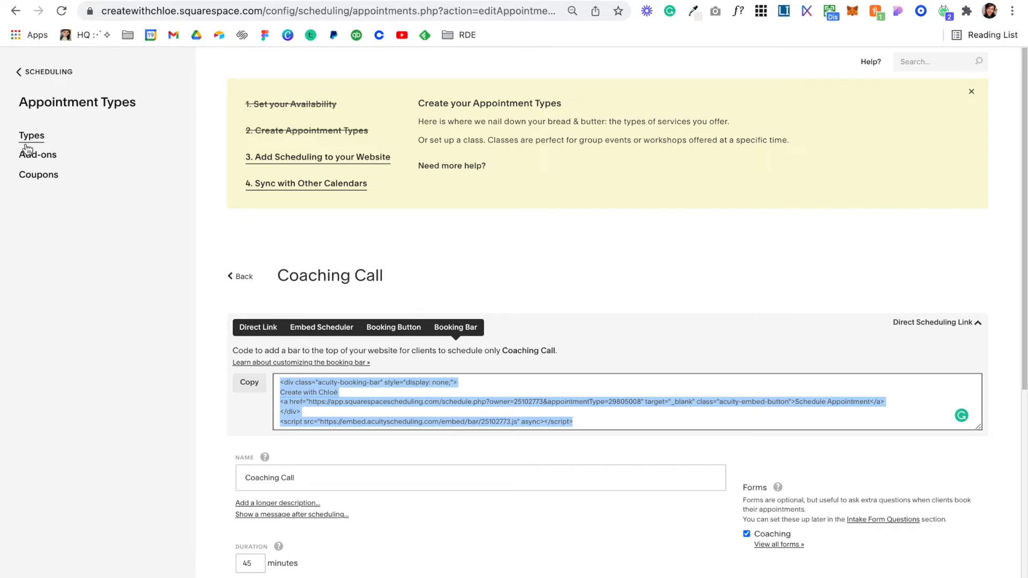
left_click(38, 158)
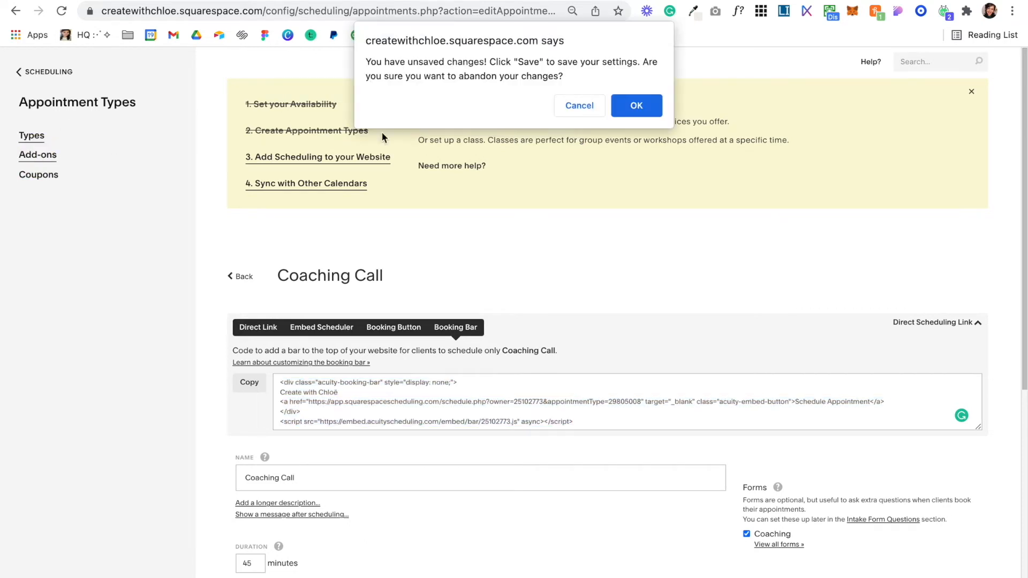
left_click(640, 112)
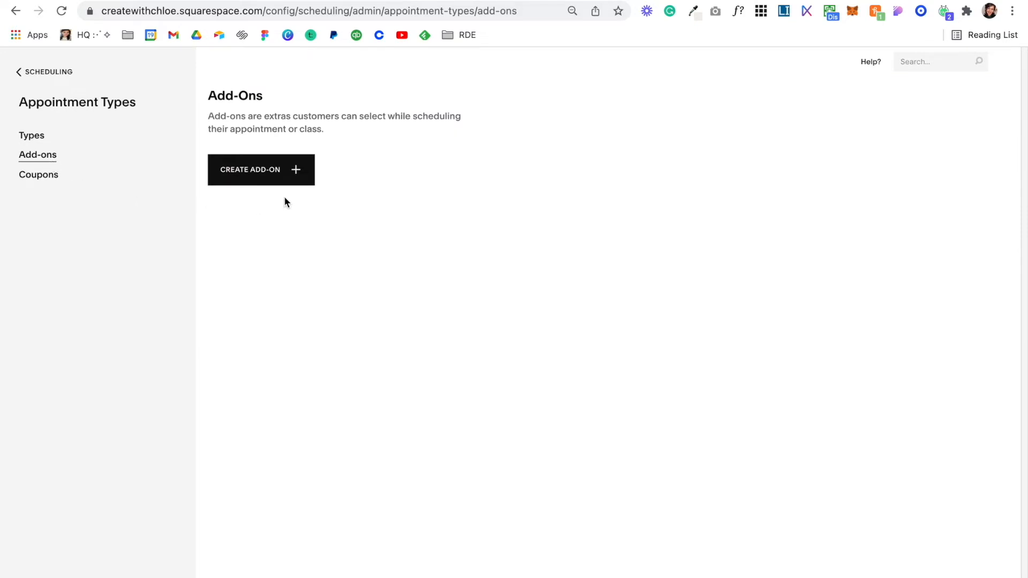
- Start a new add-on, enter an additional price of 50 USD and name it "Follow Up Coaching Call"
left_click(299, 168)
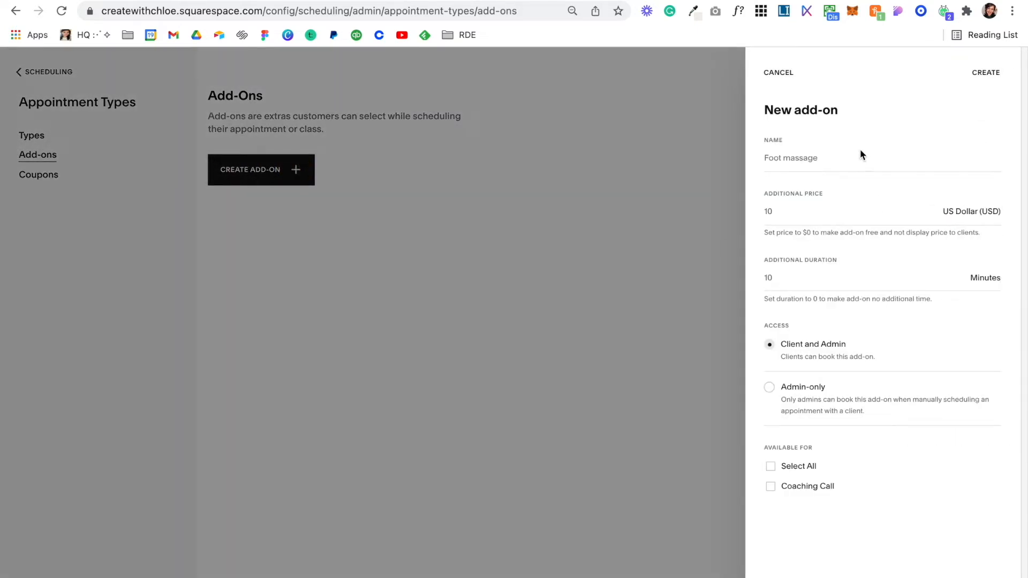
left_click(829, 162)
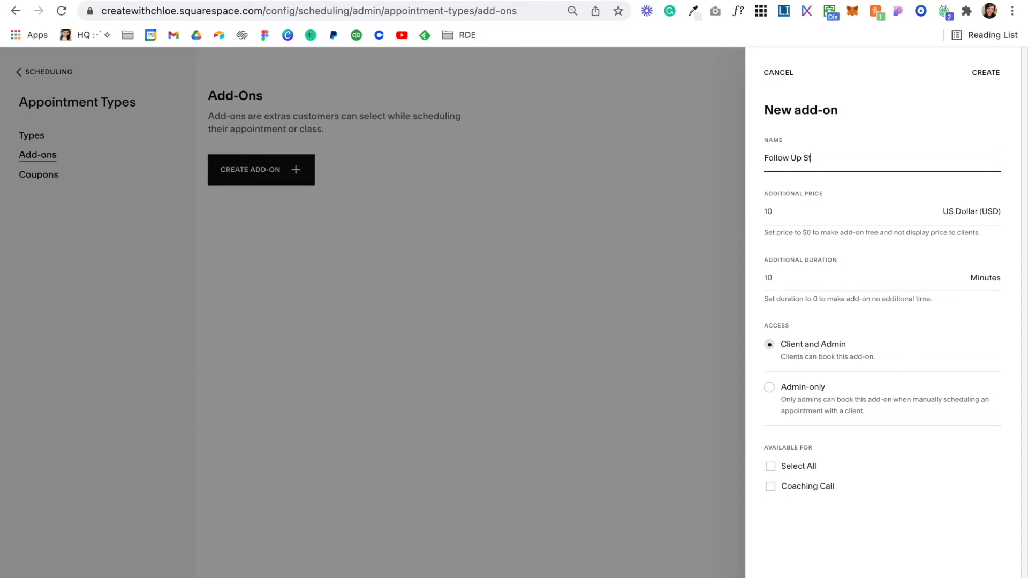
left_click(797, 209)
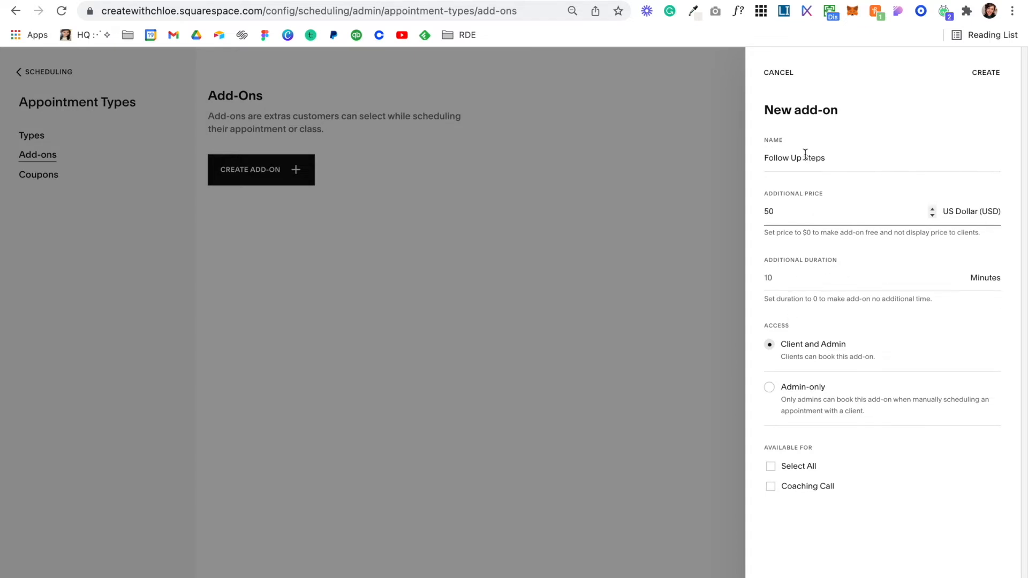
left_click_drag(802, 158, 839, 157)
type("Coaching Call")
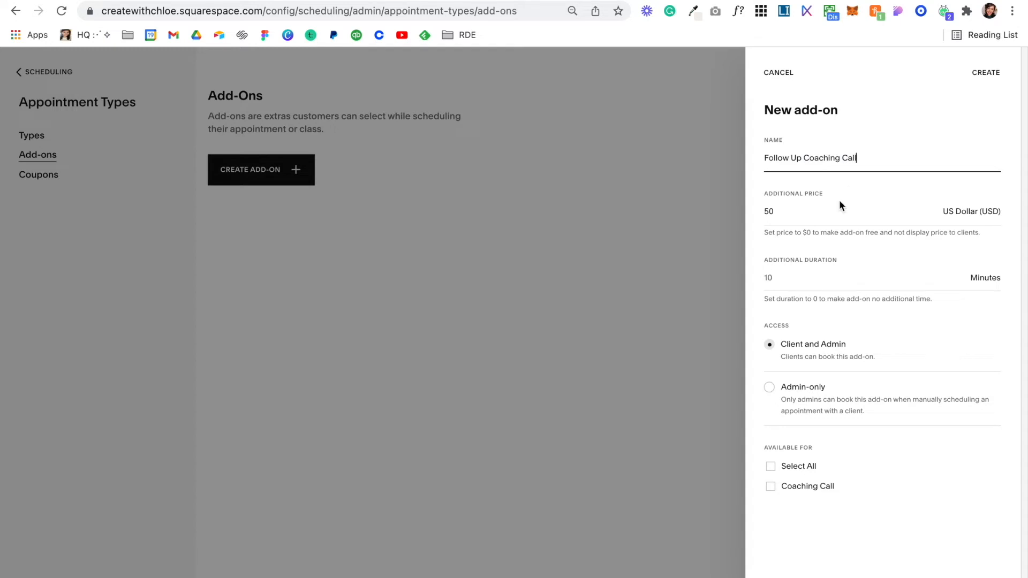
- Set the add-on's price to 100 USD and duration to 30 minutes, make it available for Coaching Call, and create it
left_click(810, 212)
double_click(810, 212)
type("100")
left_click(816, 276)
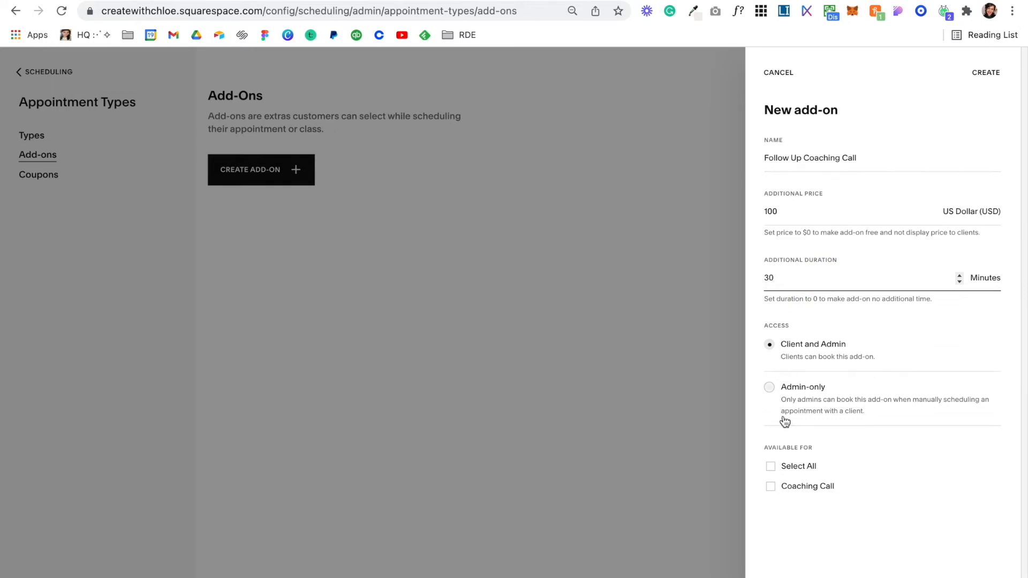
left_click(771, 487)
left_click(990, 75)
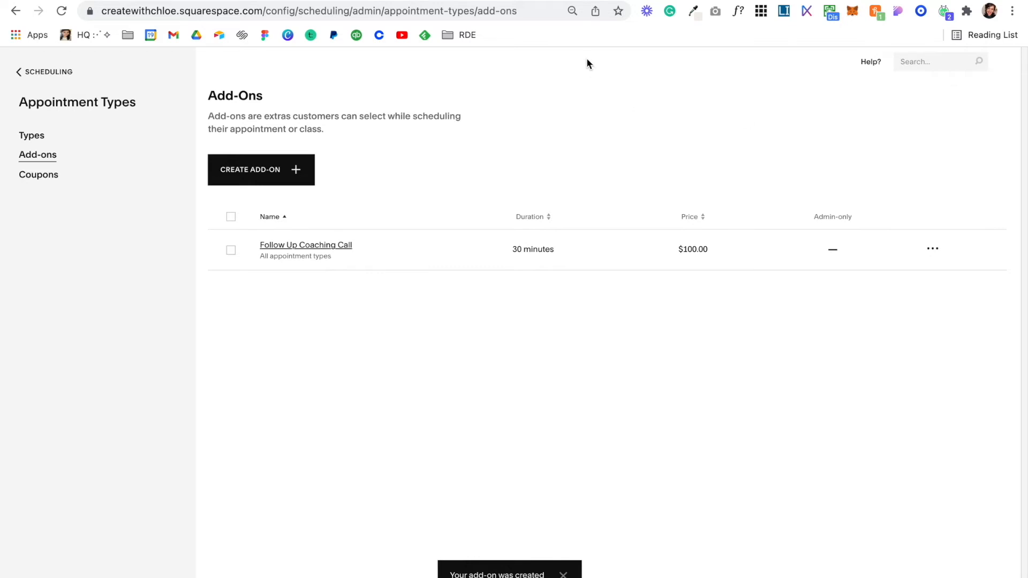
- Start a new coupon for appointments and enter WELCOME as its coupon code
left_click(59, 175)
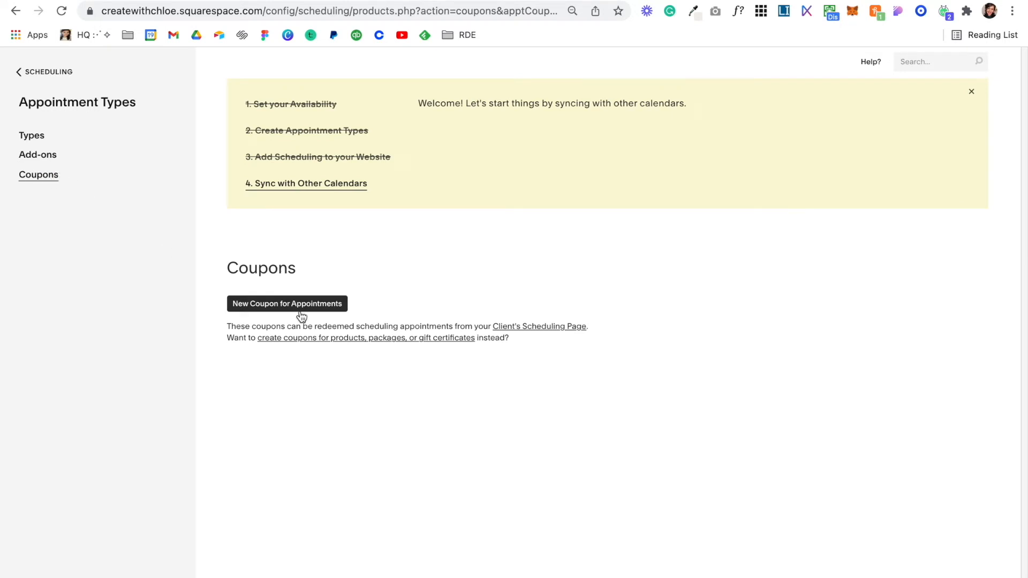
left_click(322, 304)
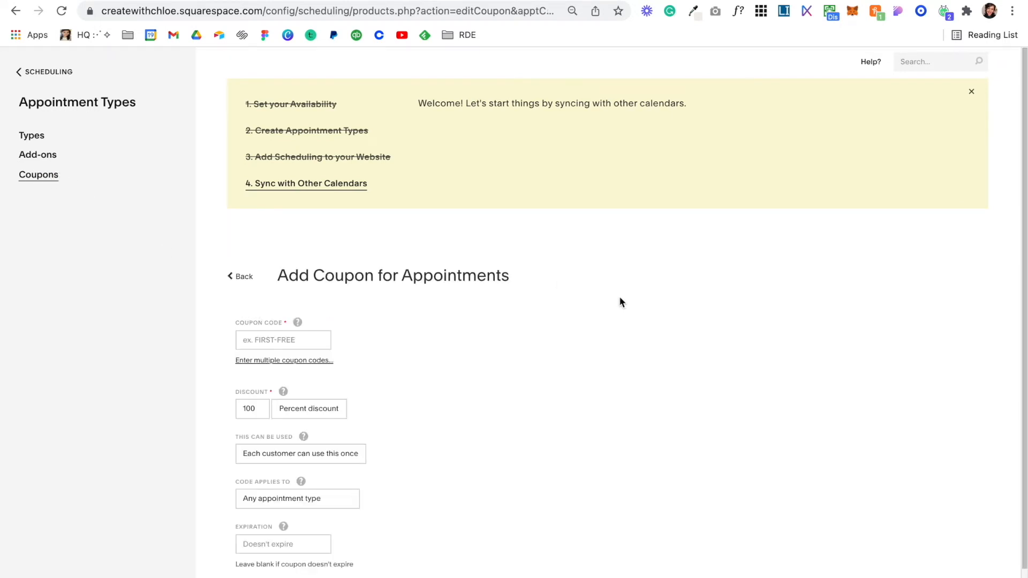
scroll(421, 375, "down", 1)
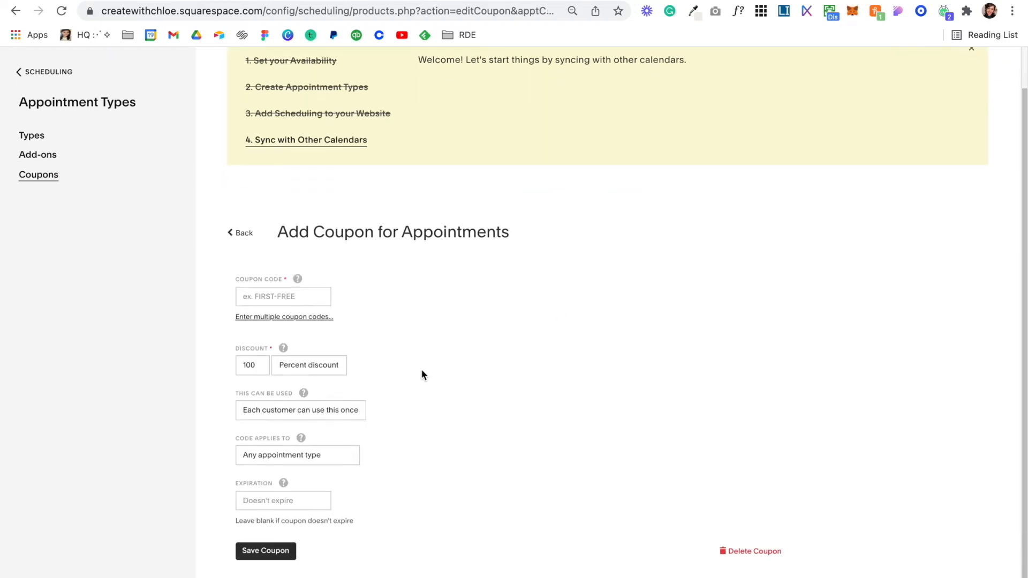
left_click(271, 294)
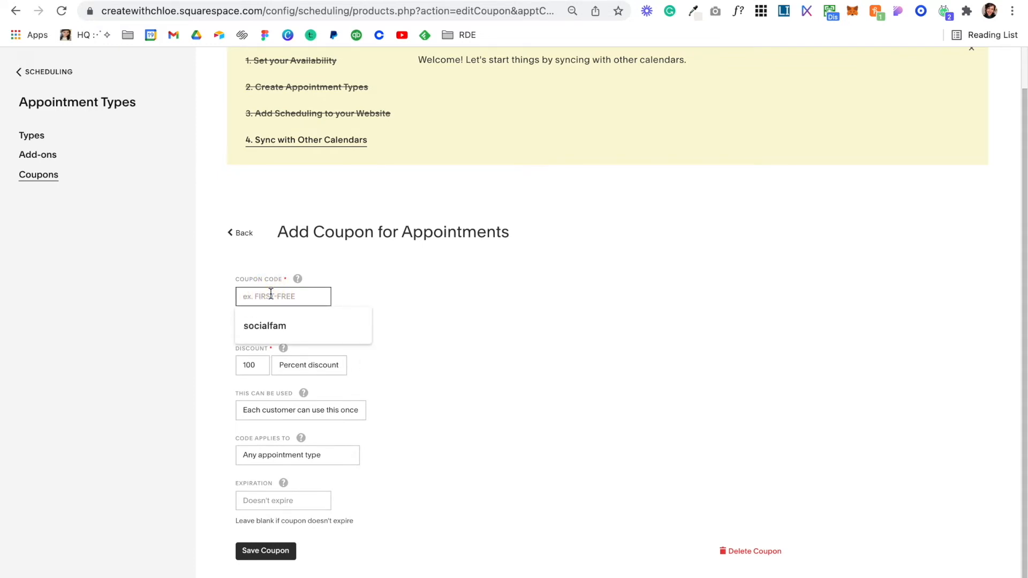
type("WELCOME")
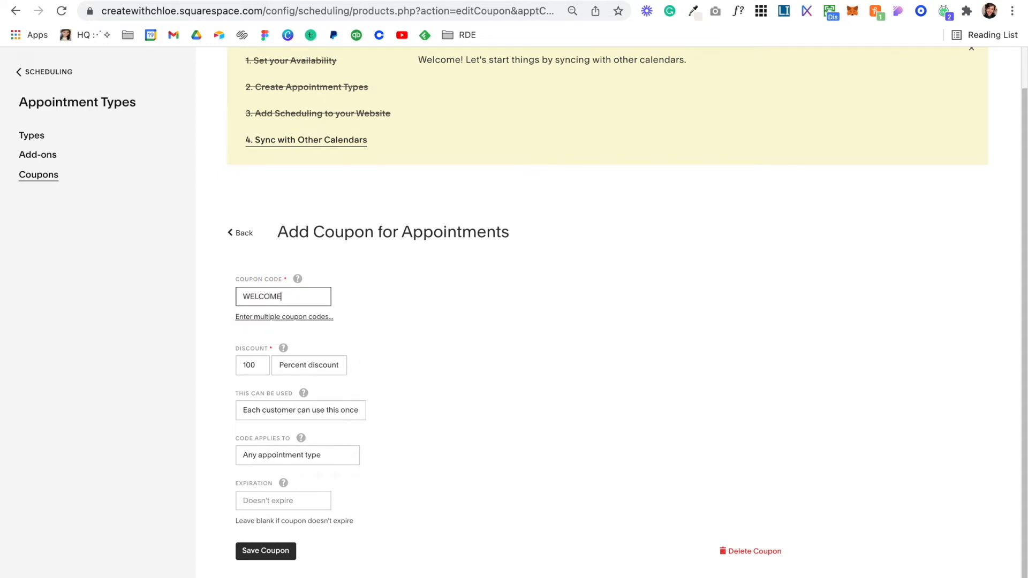
- Set the coupon's discount to 20 percent and keep its usage limit at once per customer
double_click(255, 364)
type("50")
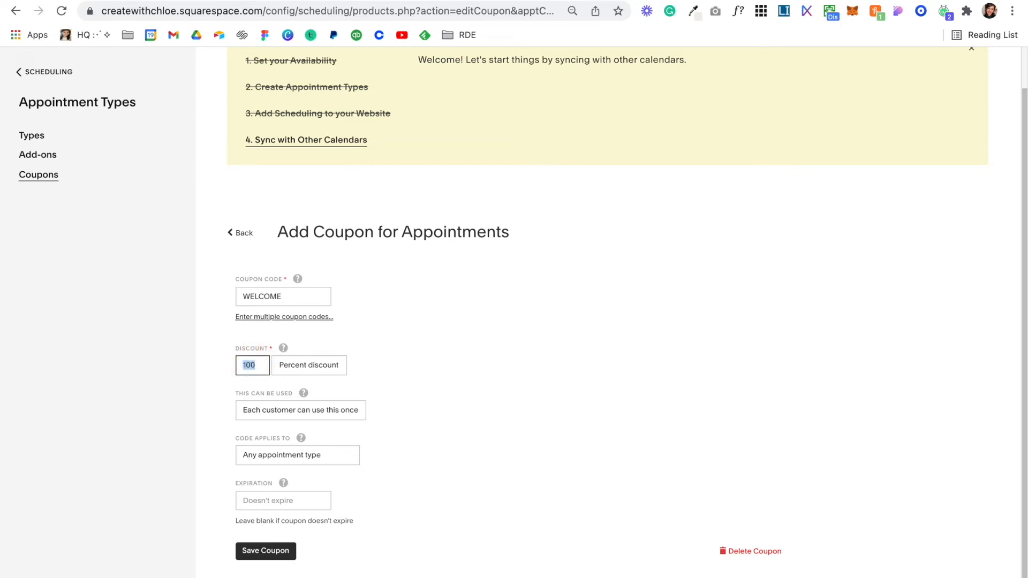
key("BackSpace")
type("20")
left_click(491, 353)
left_click(296, 410)
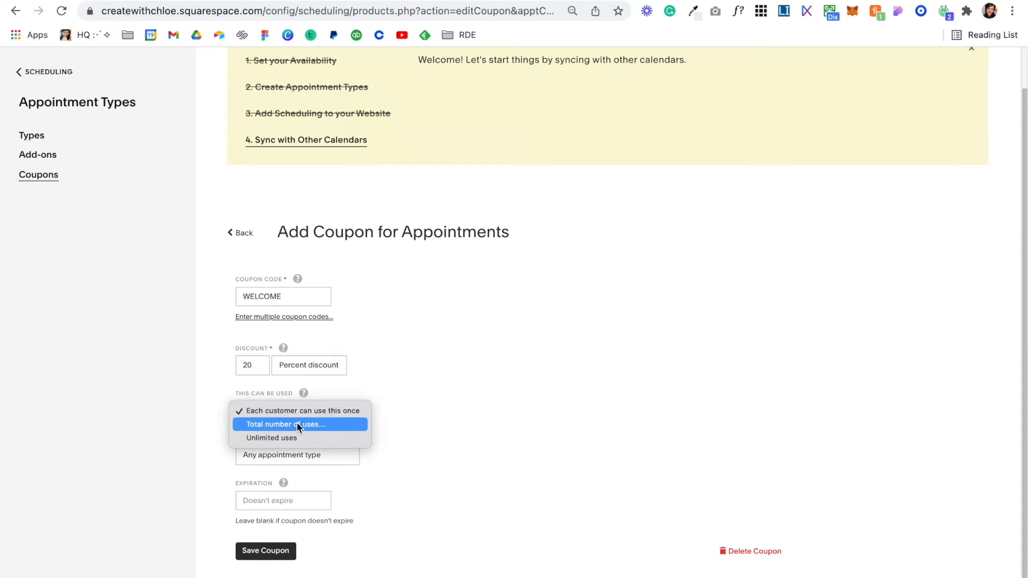
left_click(523, 365)
- Restrict the coupon to the Coaching Call appointment type and leave its expiration date blank
left_click(302, 453)
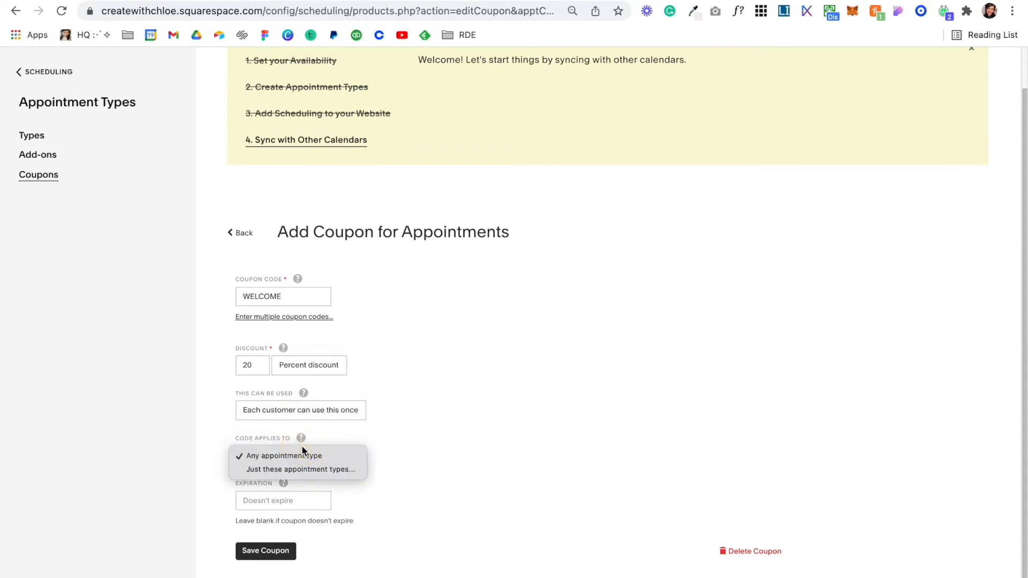
left_click(301, 469)
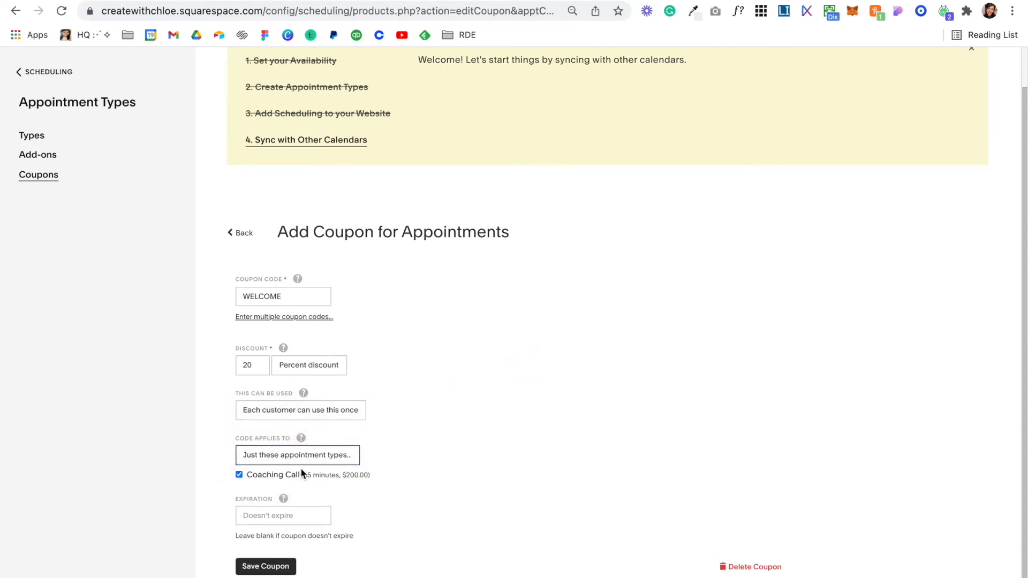
scroll(331, 488, "down", 1)
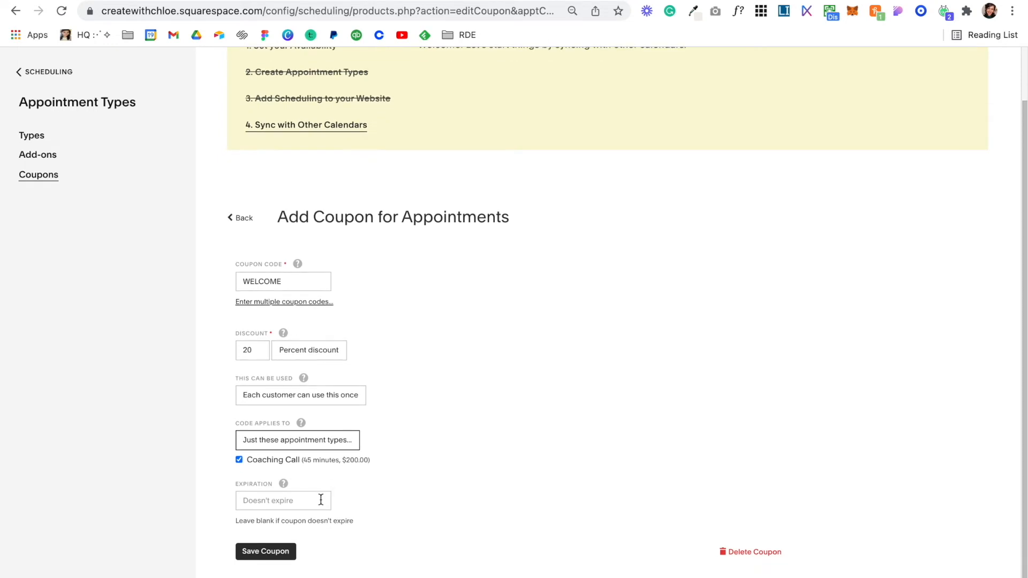
left_click(293, 504)
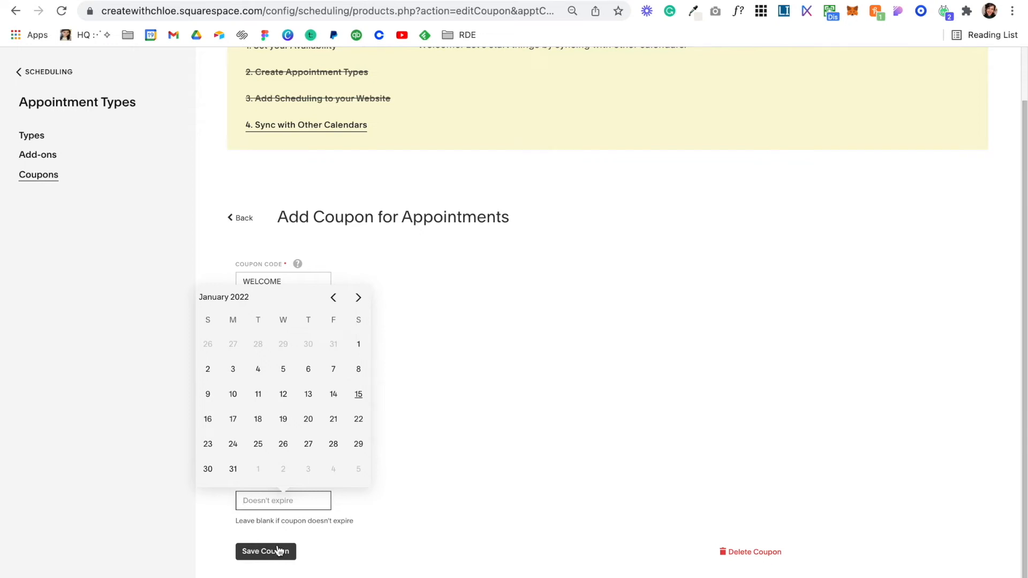
left_click(541, 331)
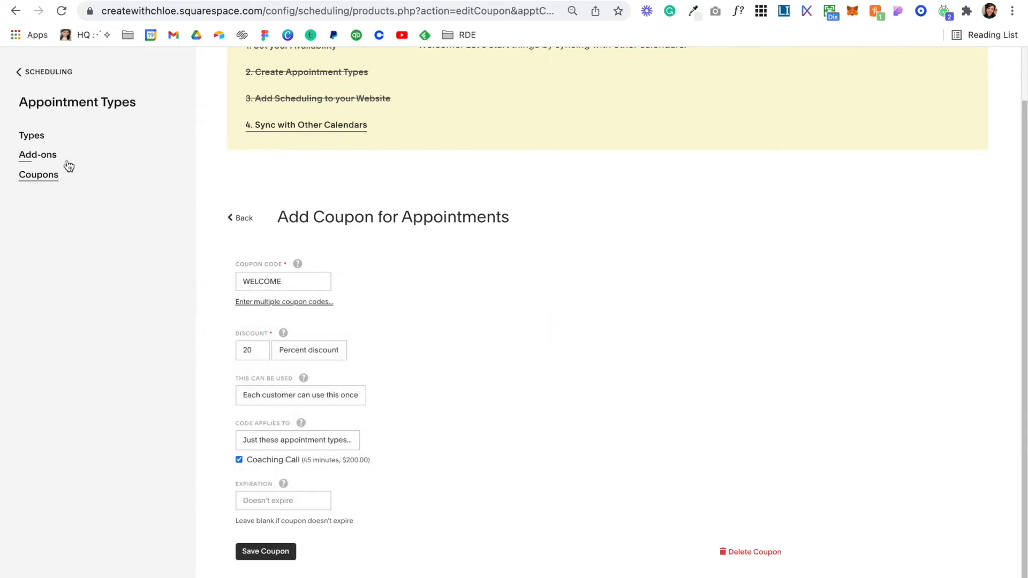
- Leave the coupon form without saving and view the client list
left_click(24, 71)
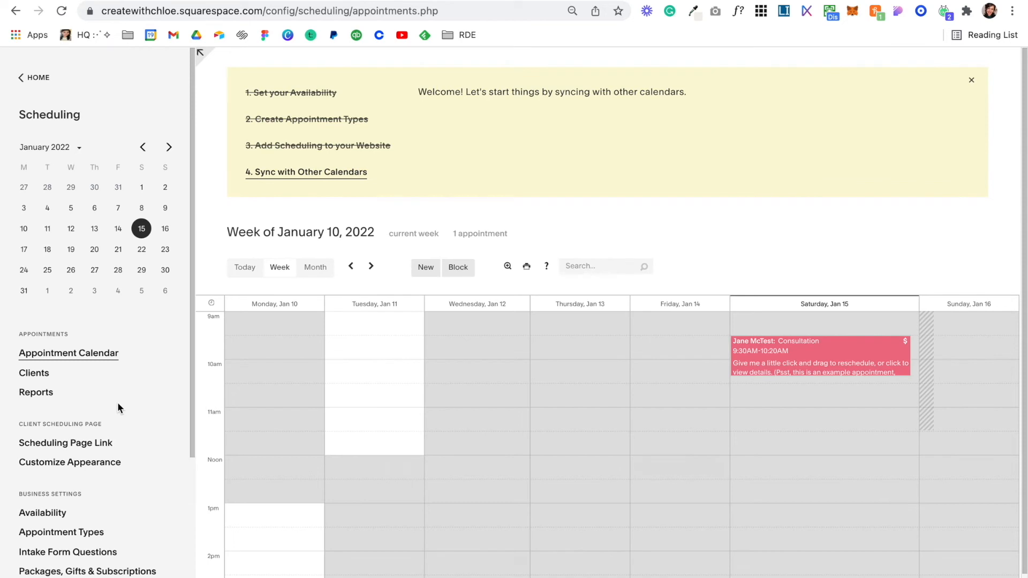
scroll(119, 404, "down", 5)
left_click(31, 321)
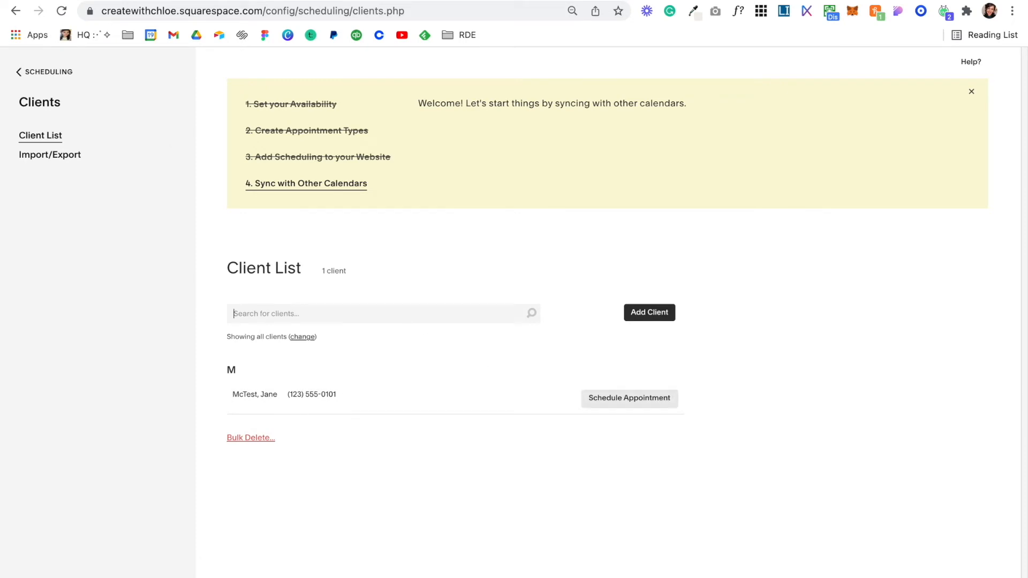
- Return to the scheduling overview and examine the appointments report for January 2022
left_click(20, 71)
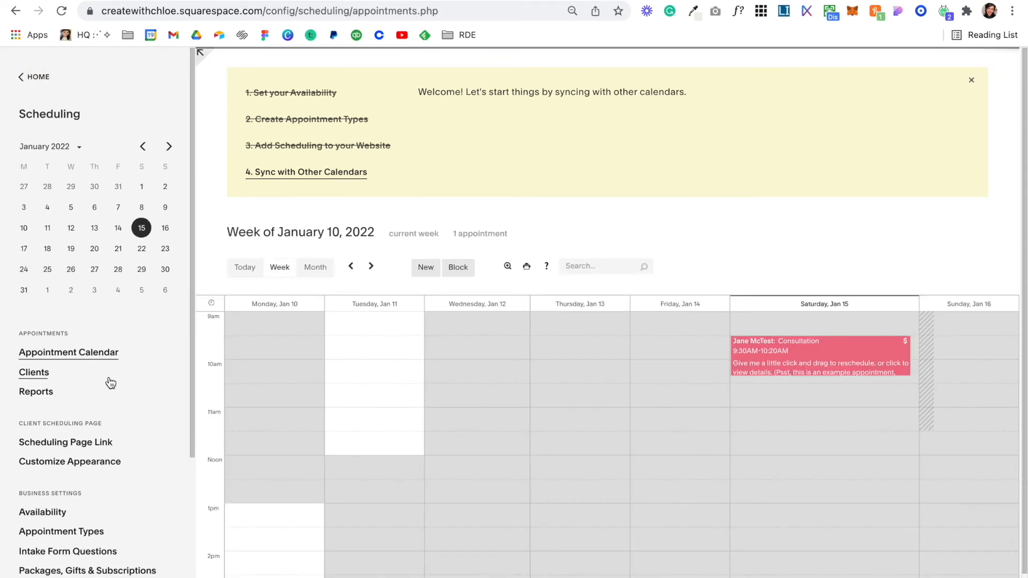
scroll(110, 382, "down", 5)
left_click(37, 232)
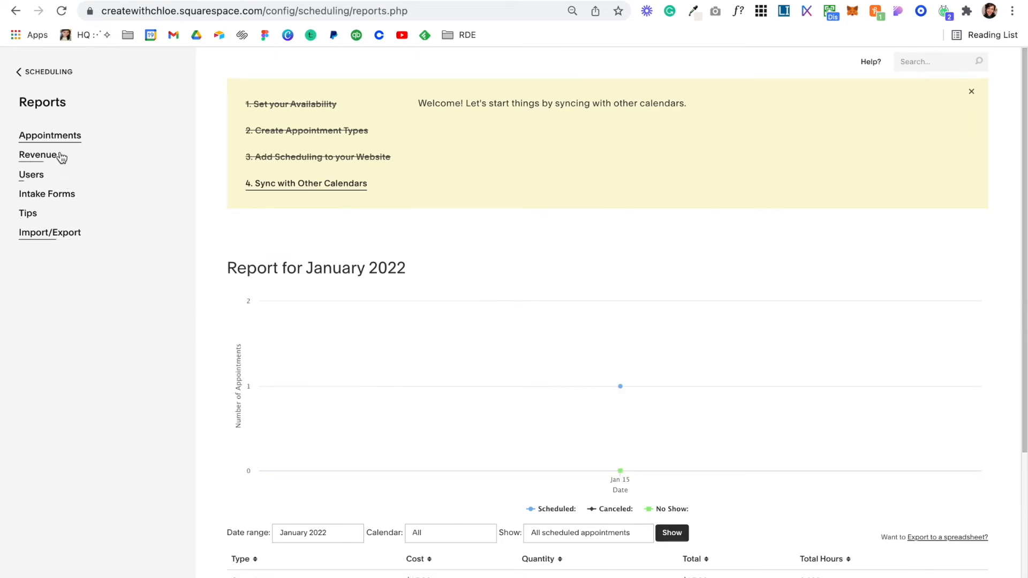
scroll(374, 430, "down", 4)
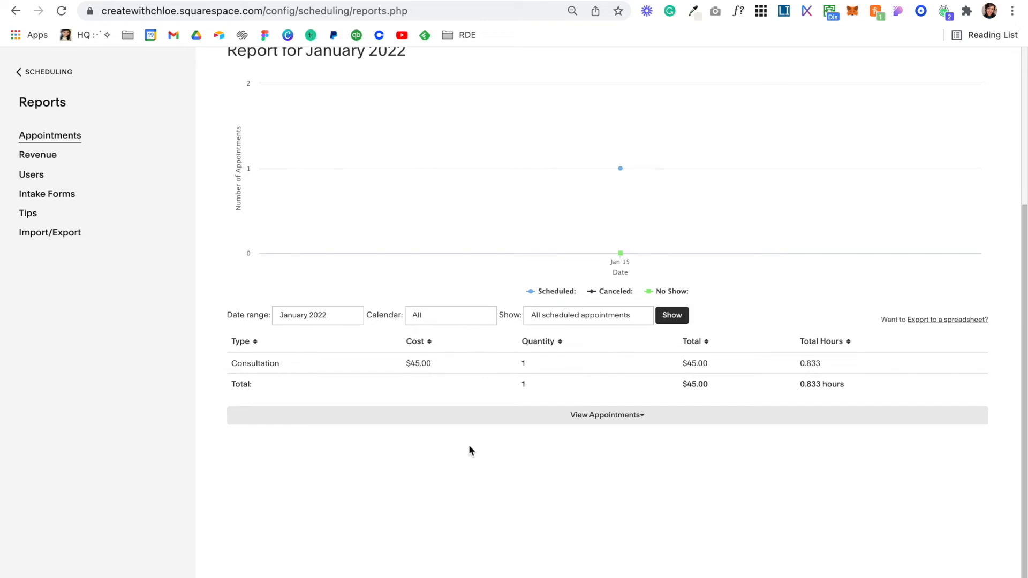
- Go back to the scheduling overview, reopen the reports and view the intake forms report
left_click(21, 70)
scroll(107, 480, "down", 3)
scroll(107, 480, "down", 1)
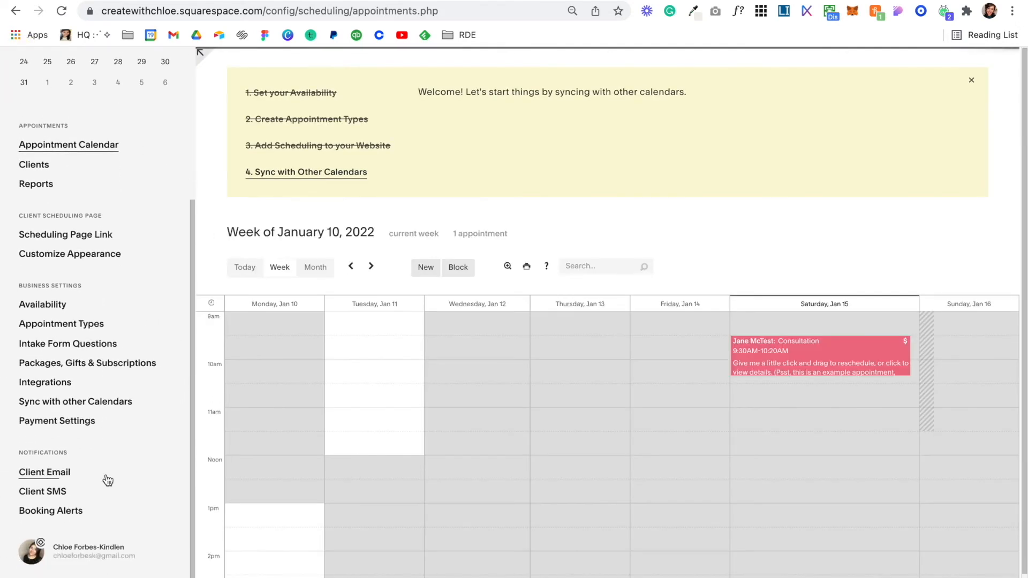
left_click(39, 192)
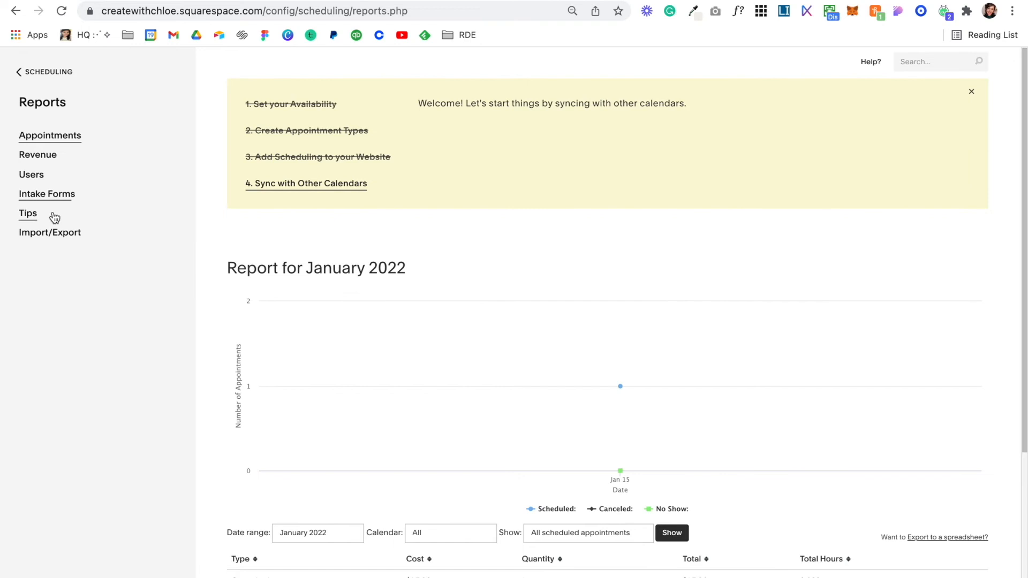
left_click(49, 195)
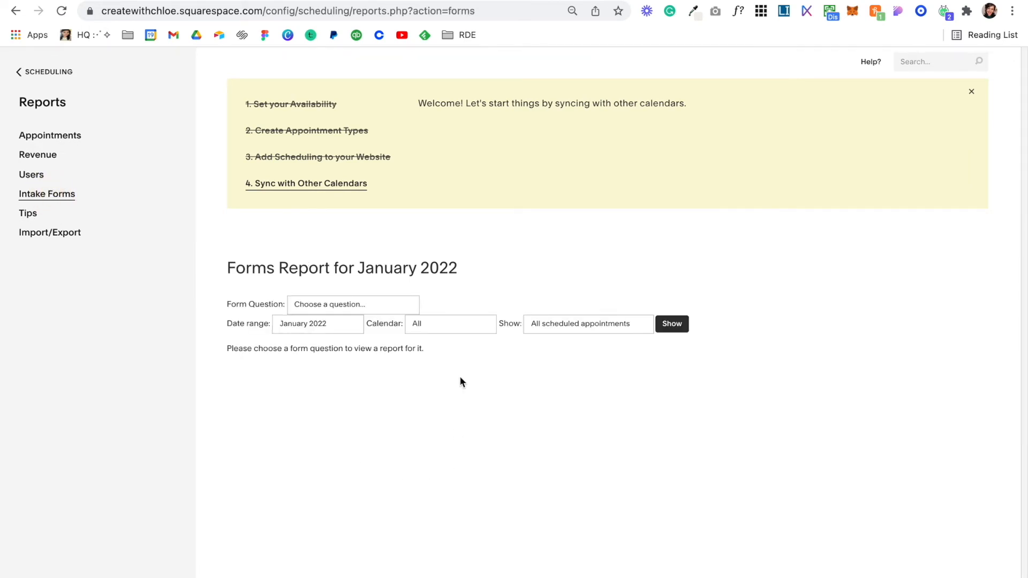
- Leave the reports and view the settings for packages, gift certificates and subscriptions
left_click(34, 71)
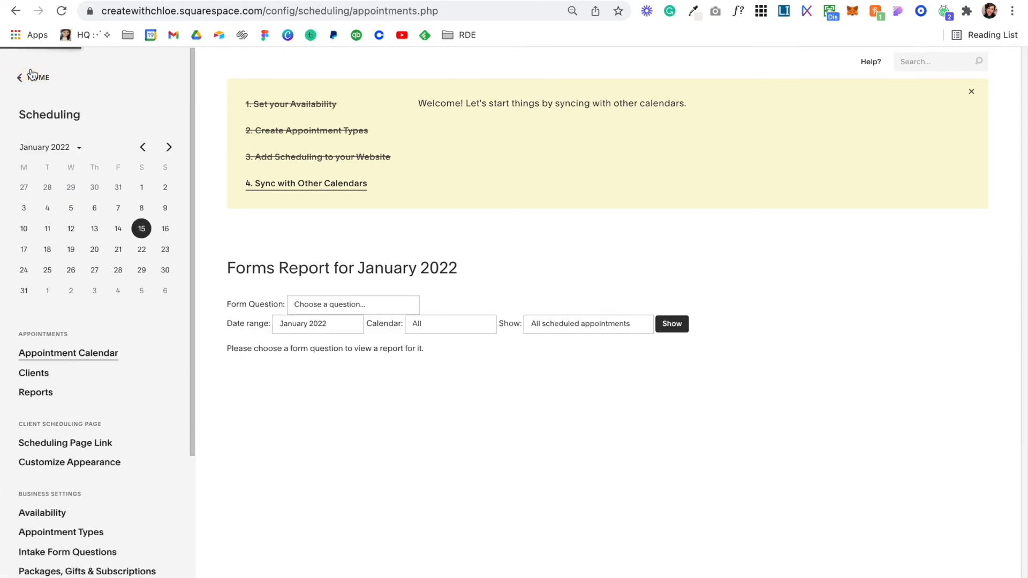
scroll(115, 400, "down", 4)
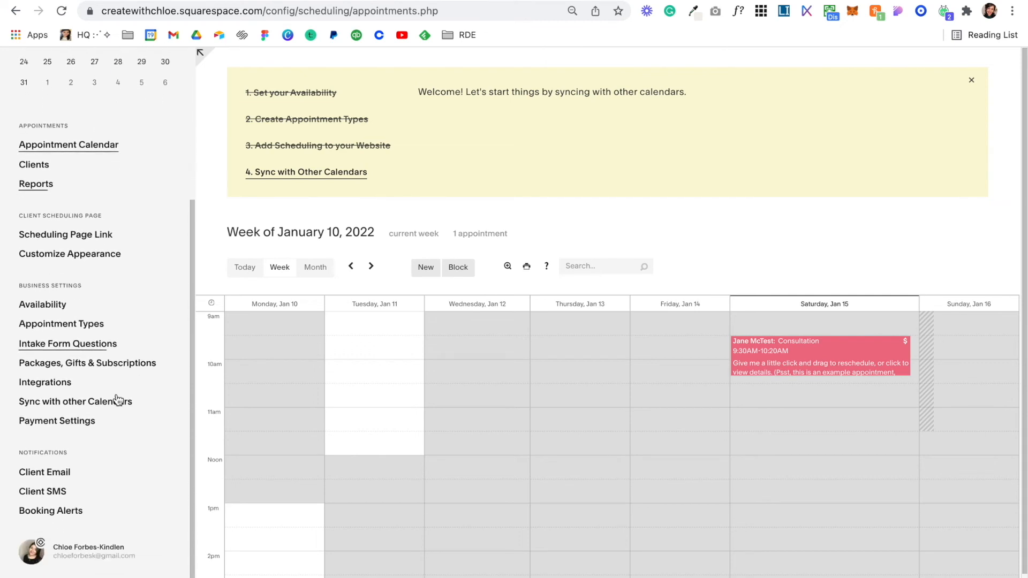
left_click(114, 364)
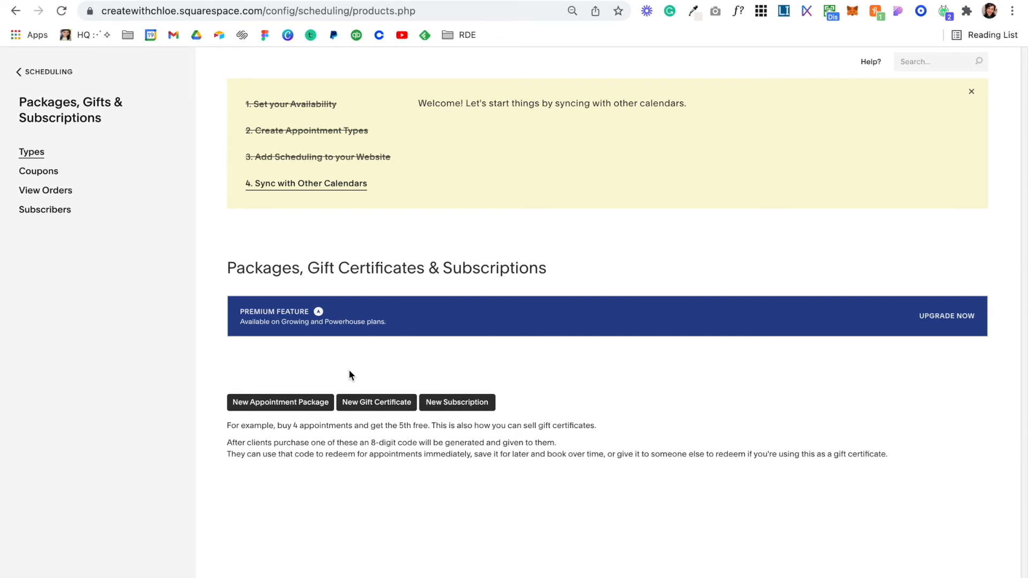
- Return to the scheduling overview and view the Google Calendar syncing settings
left_click(22, 71)
scroll(99, 411, "down", 5)
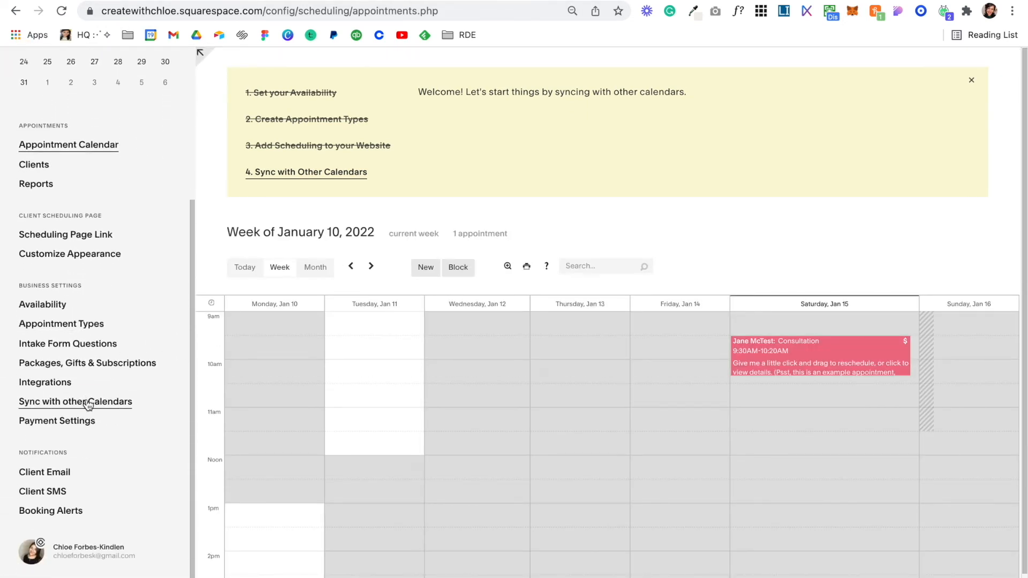
left_click(88, 402)
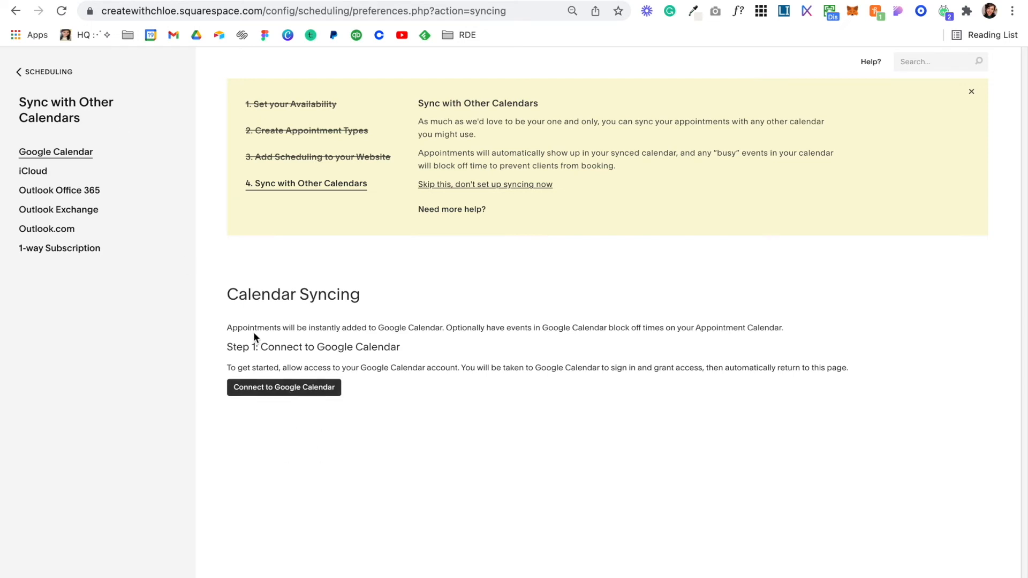
- Return to the appointment calendar and look over the week of January 10, 2022
left_click(28, 74)
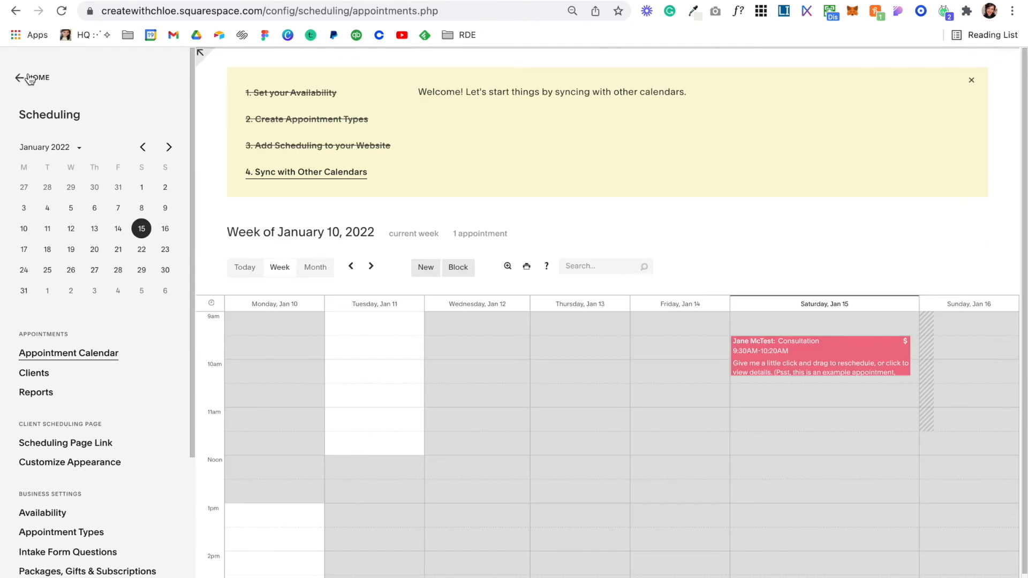
scroll(110, 343, "down", 2)
scroll(110, 343, "down", 3)
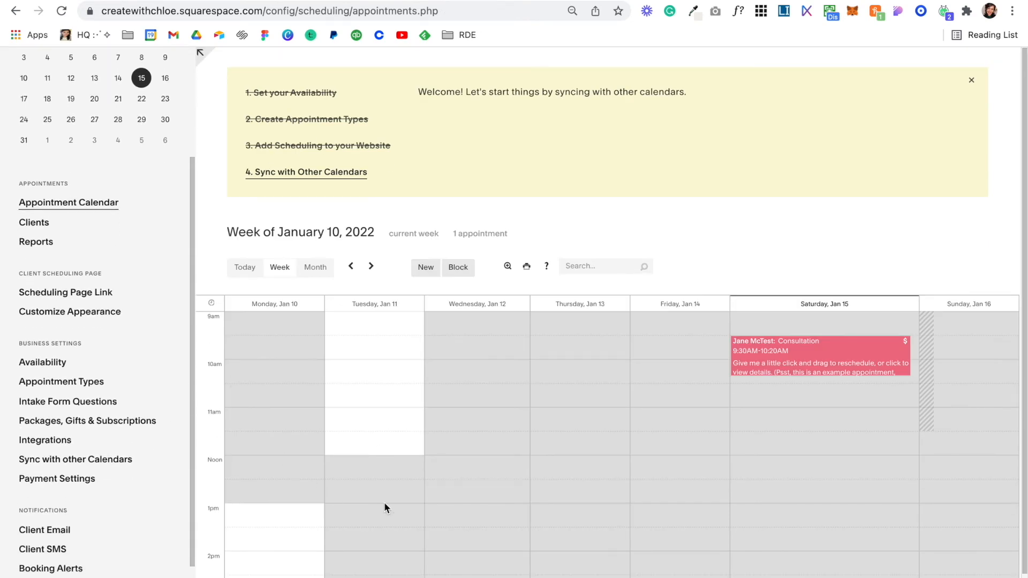
scroll(295, 398, "down", 1)
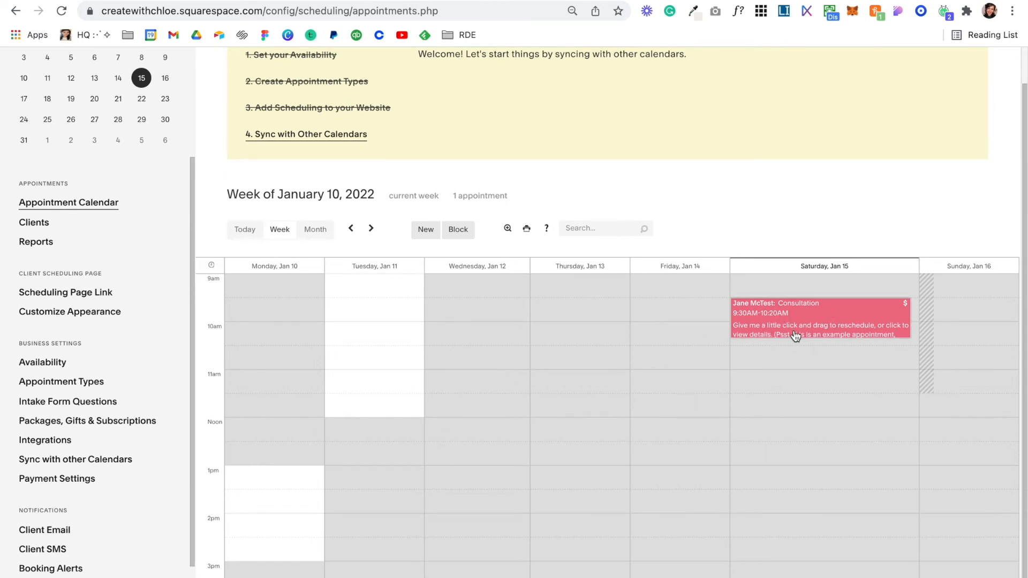
scroll(11, 471, "down", 2)
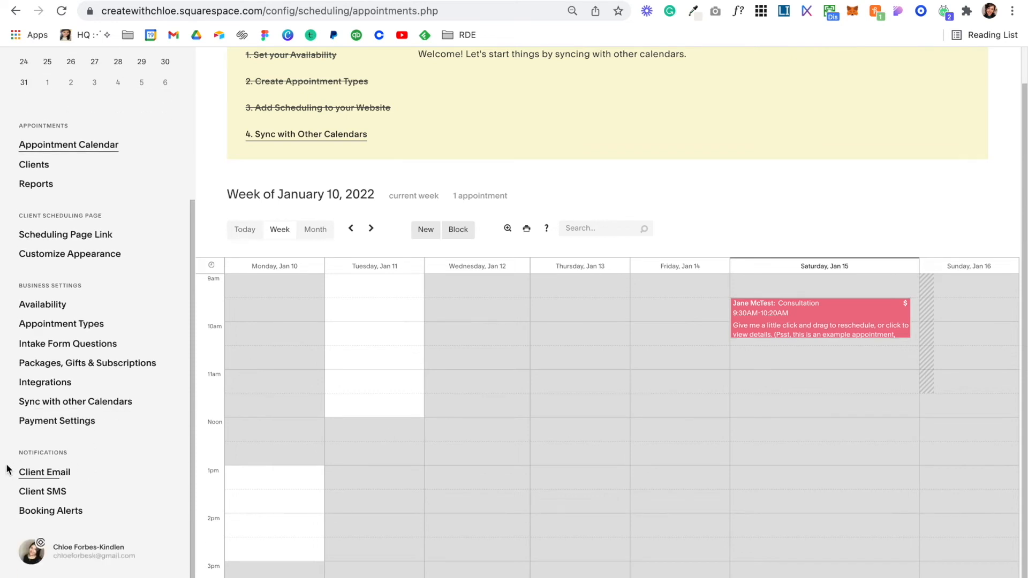
- View the client email settings and examine the initial confirmation email template for Coaching Call
left_click(57, 475)
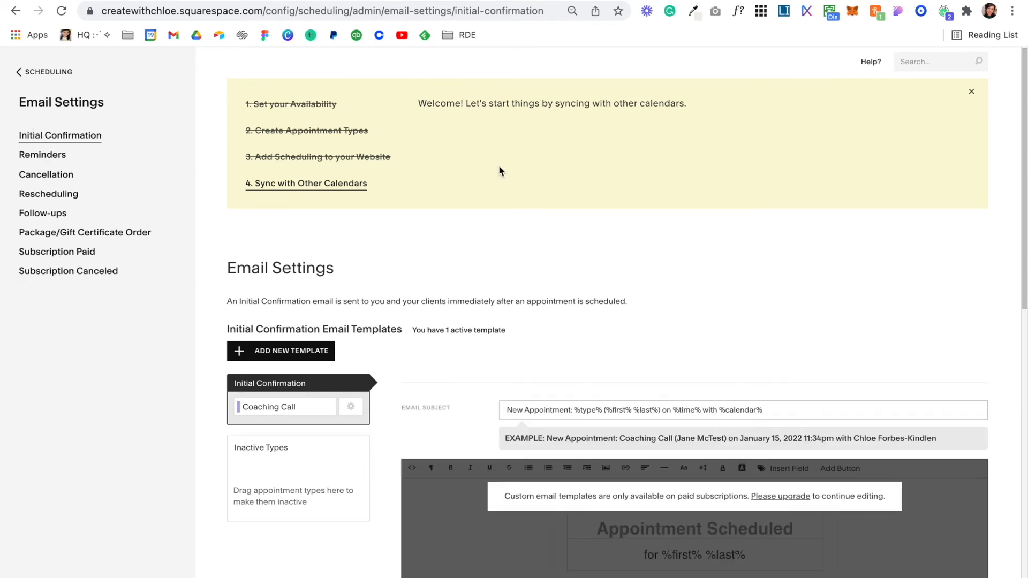
scroll(498, 167, "down", 9)
scroll(499, 170, "up", 3)
scroll(499, 172, "up", 3)
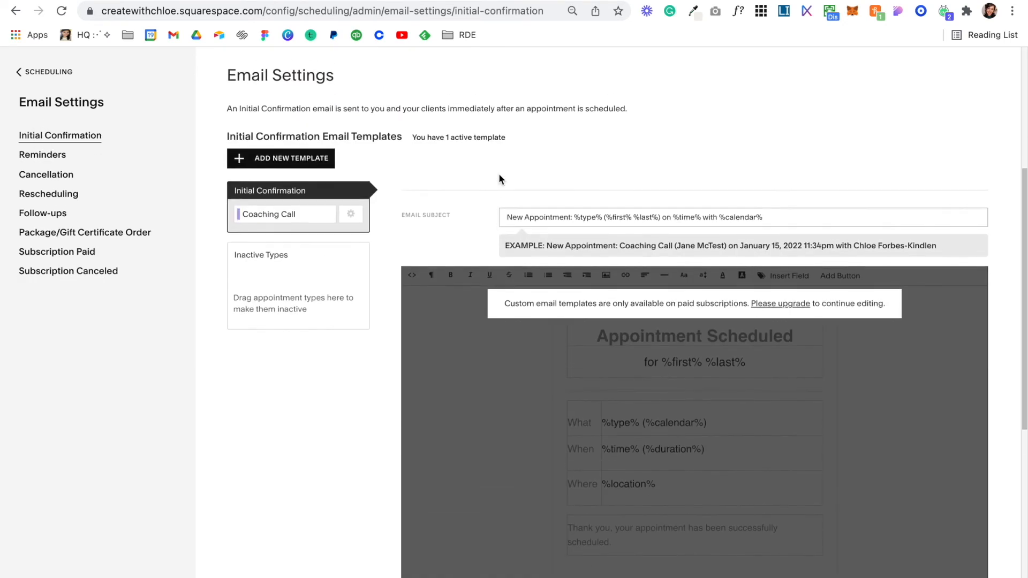
- Switch to the reminder emails and examine the send time, recipients and template of the first reminder
left_click(58, 157)
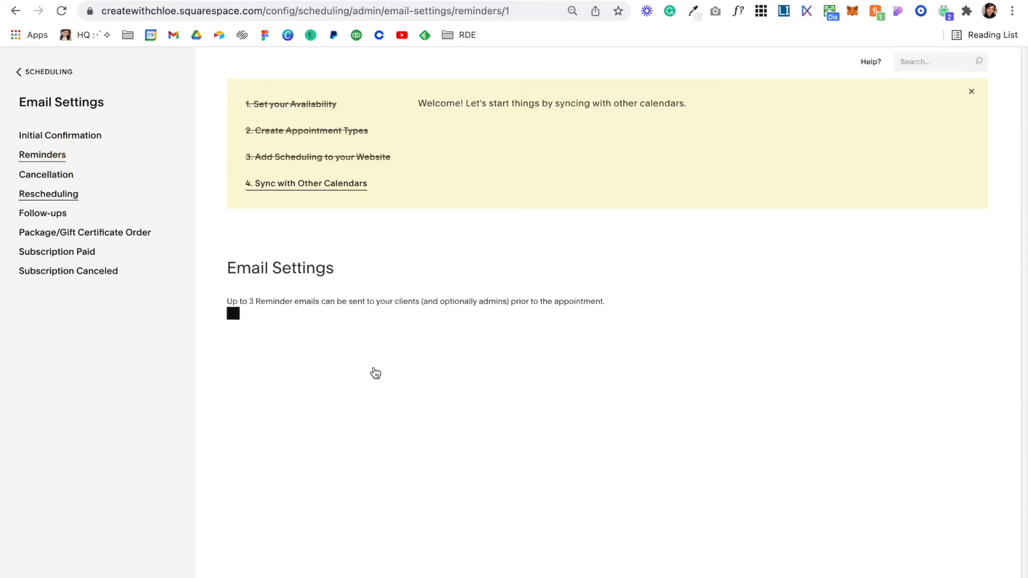
scroll(373, 367, "down", 3)
scroll(374, 366, "down", 3)
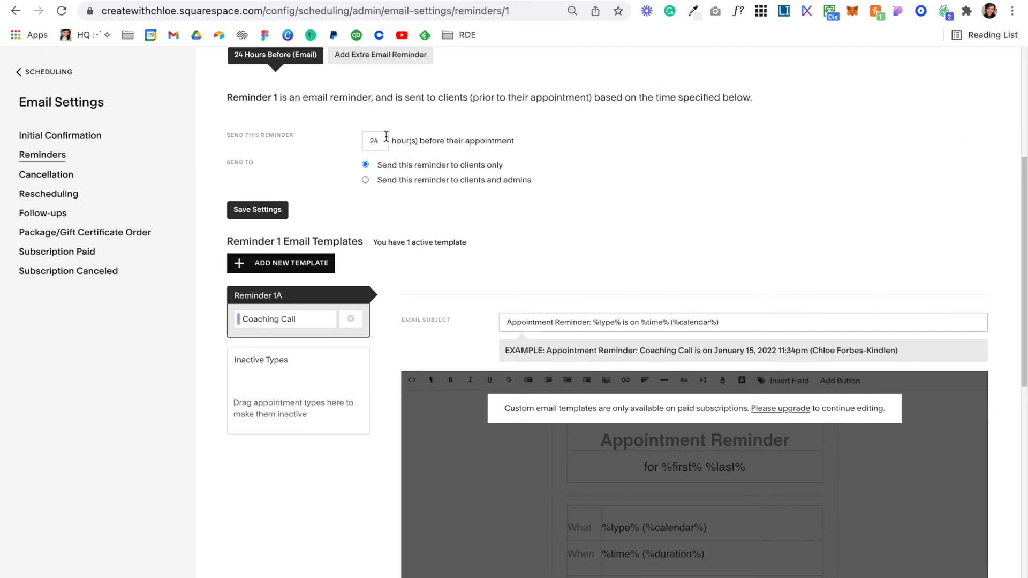
scroll(475, 369, "down", 5)
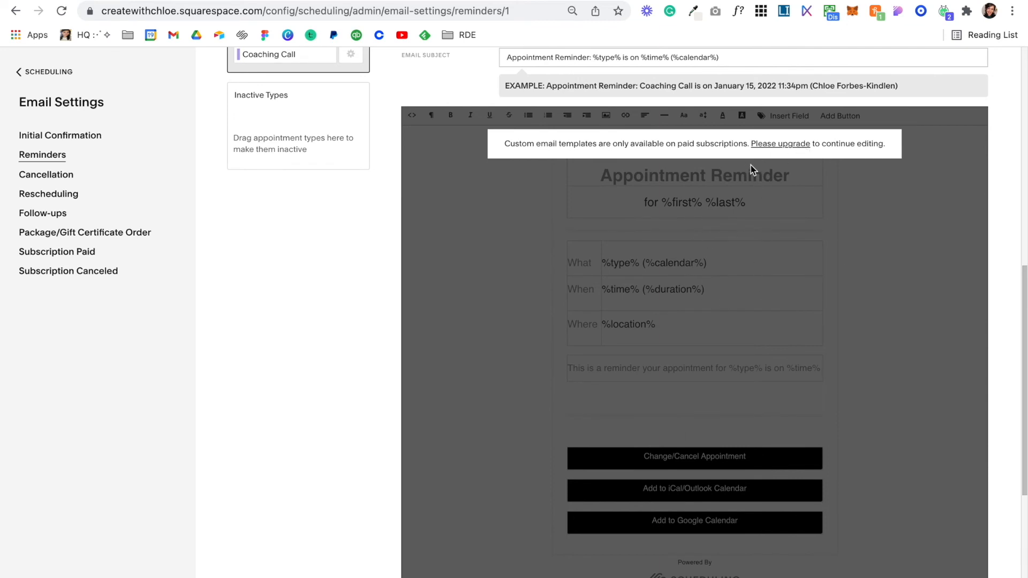
left_click(594, 296)
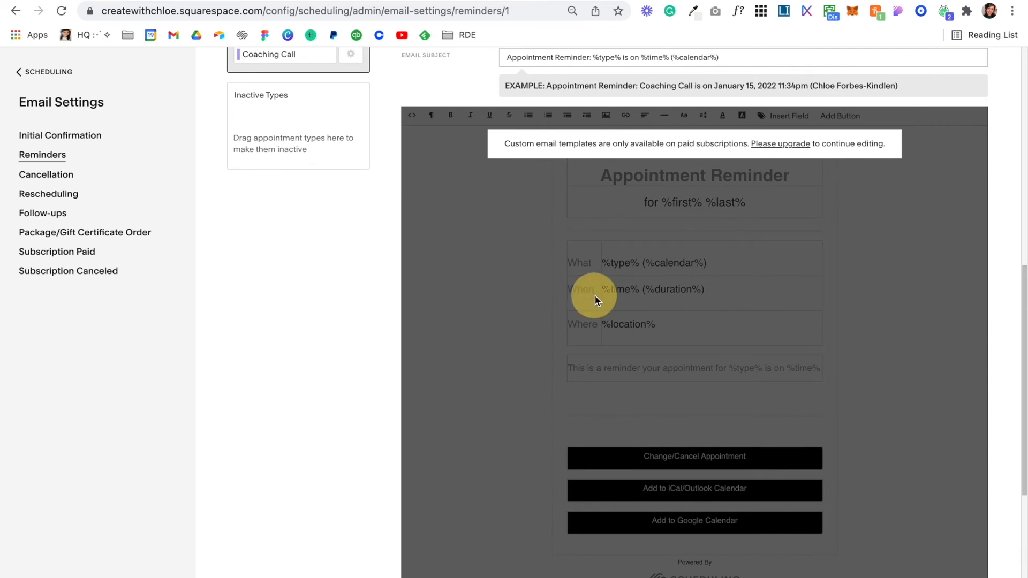
- Examine the cancellation email template for Coaching Call and open the package/gift certificate order email settings
left_click(54, 176)
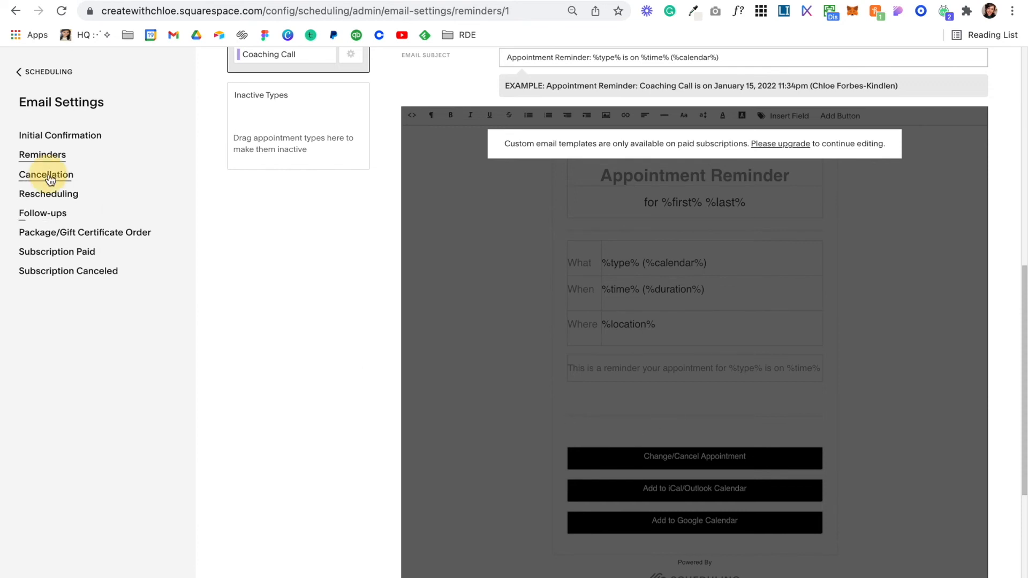
scroll(648, 268, "down", 6)
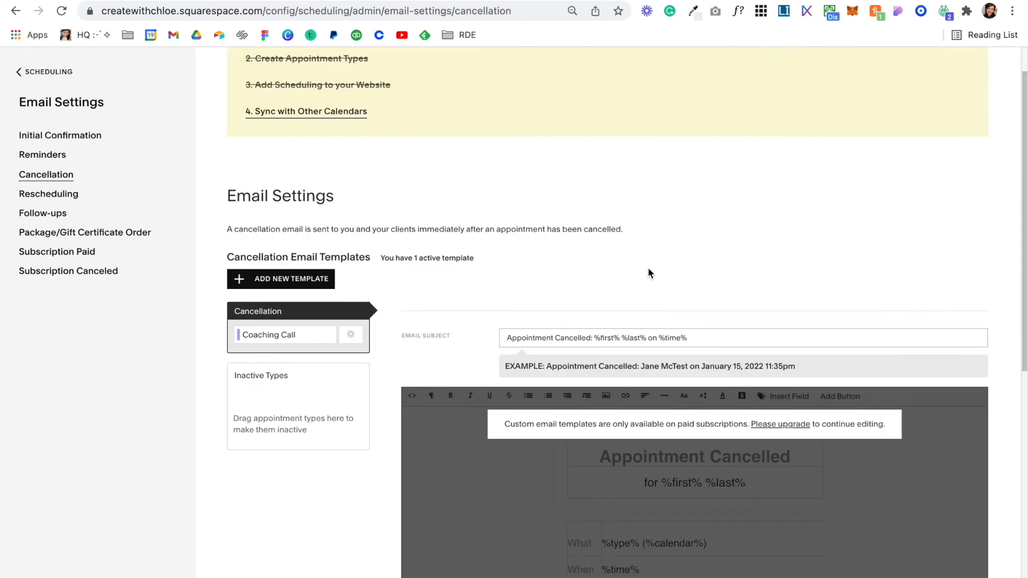
scroll(649, 270, "down", 1)
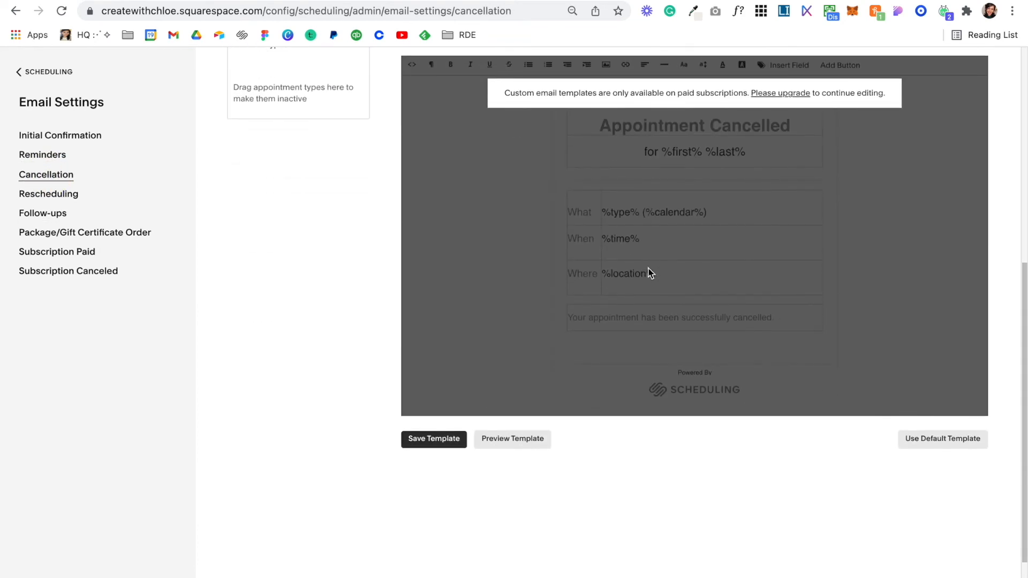
left_click(65, 231)
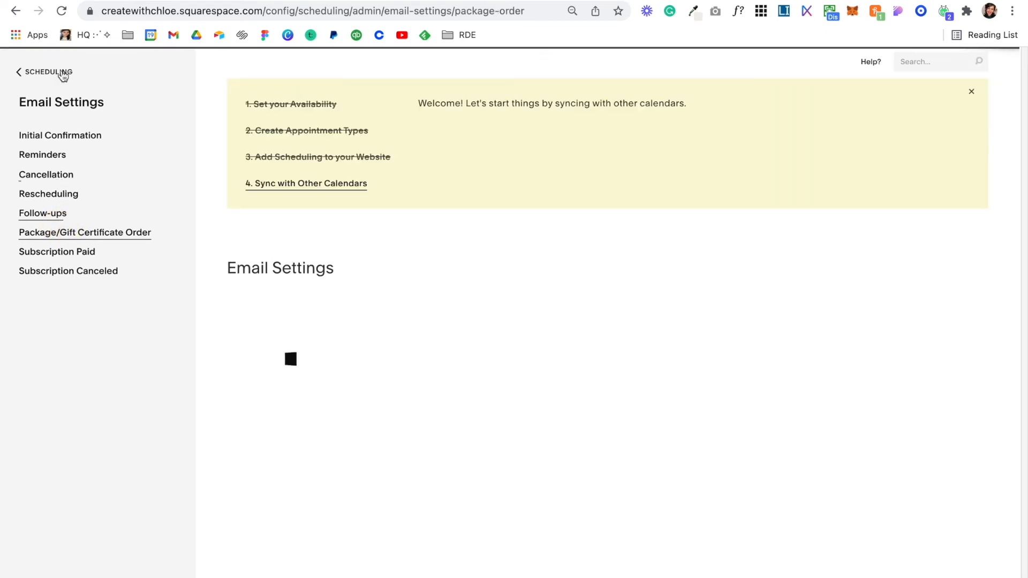
- Return to the scheduling overview and examine the client SMS reminder settings, including send time, shown details and custom message
left_click(28, 74)
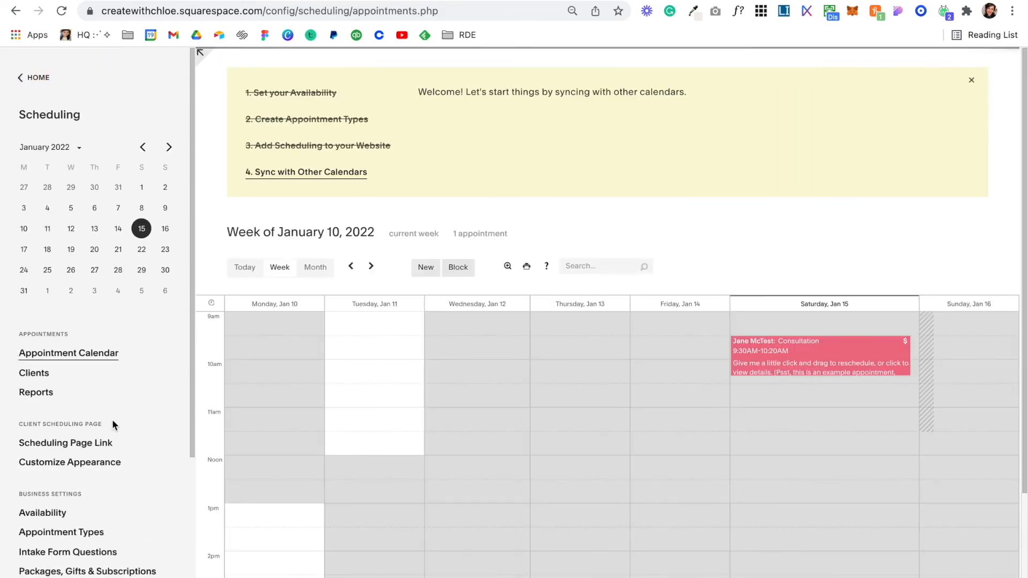
scroll(111, 422, "down", 4)
left_click(48, 493)
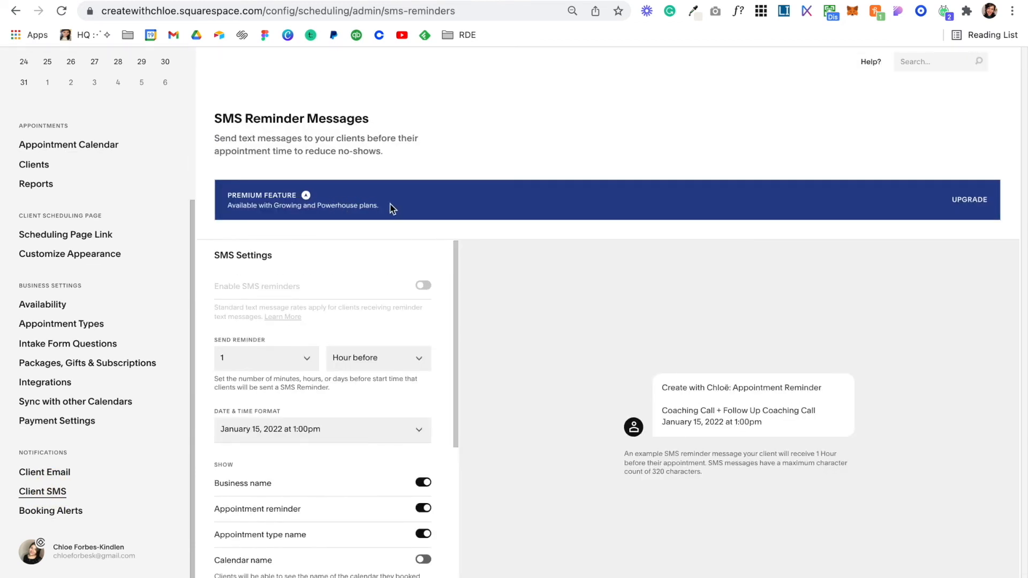
scroll(348, 480, "down", 3)
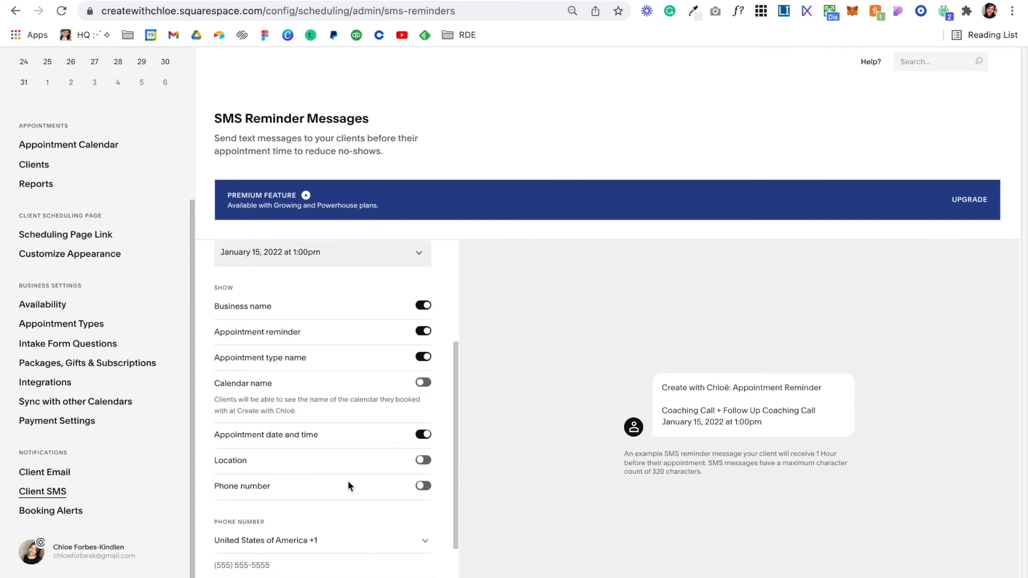
scroll(348, 480, "down", 2)
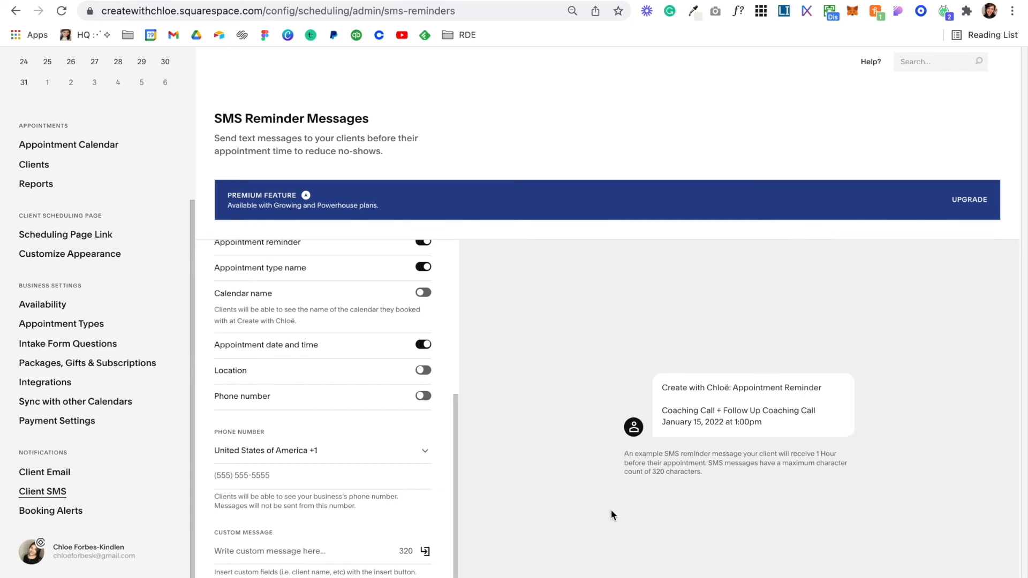
- View the booking alert settings for appointment notifications and summary emails, and return to the site's home menu
left_click(49, 513)
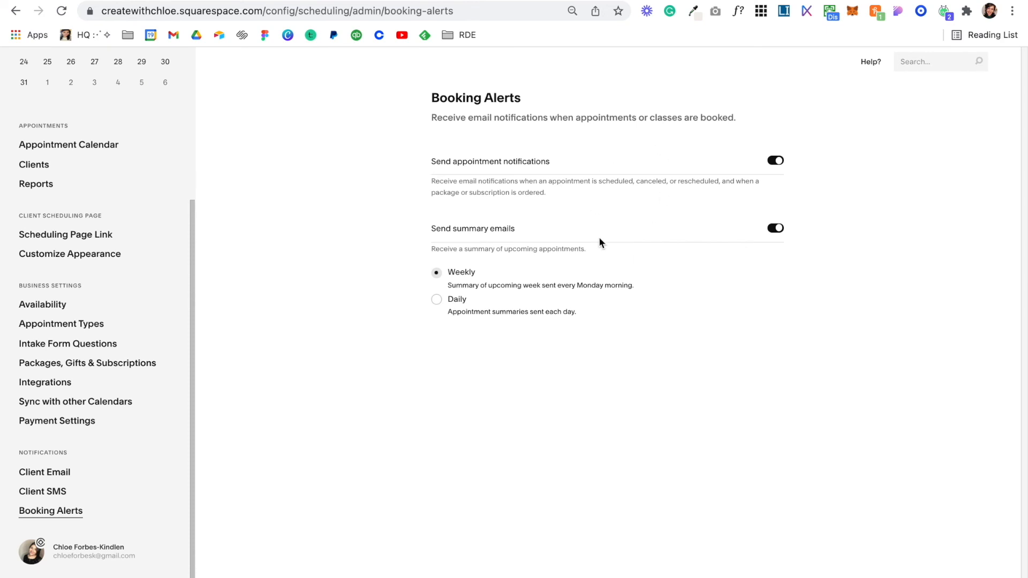
scroll(85, 179, "up", 4)
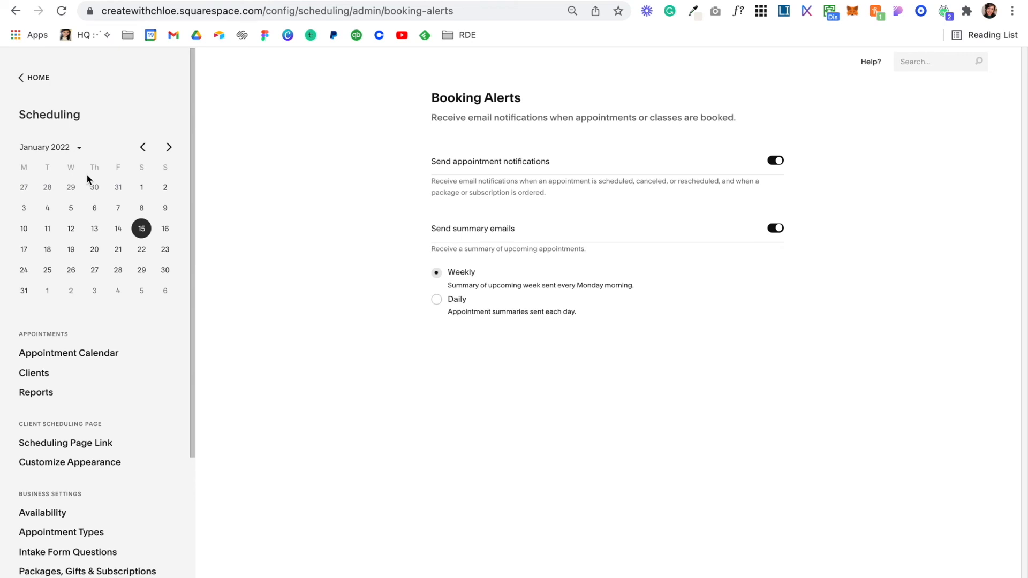
left_click(28, 79)
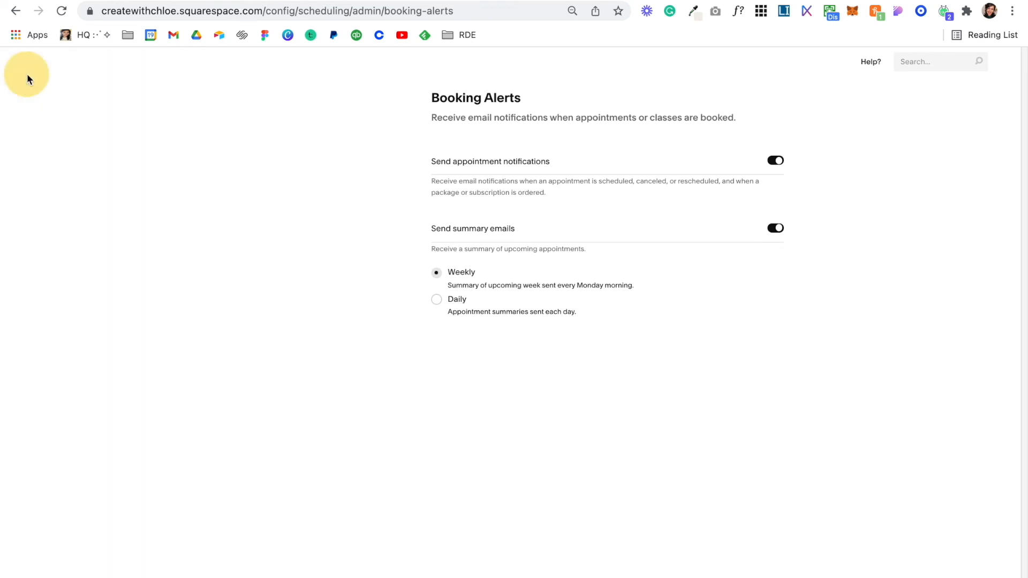